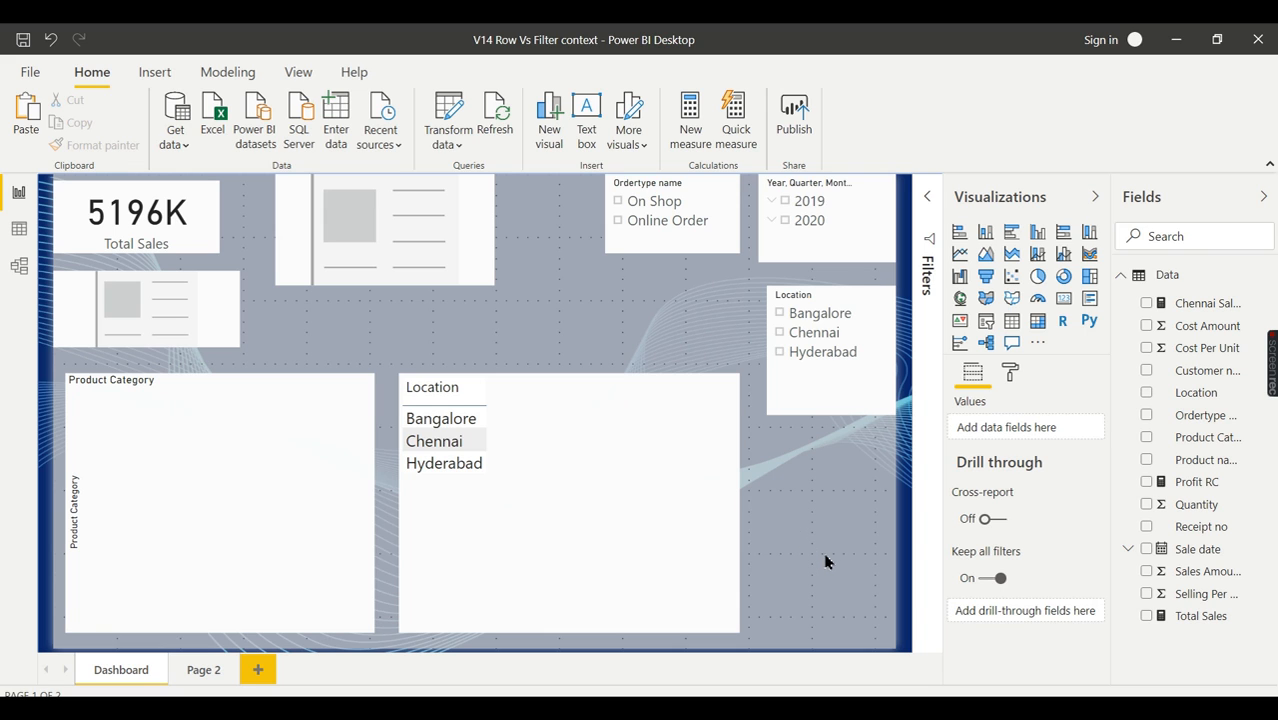
- Review the DAX formula of the Total Sales measure and the card that displays it
{"action": "left_click", "coordinate": [1200, 616]}
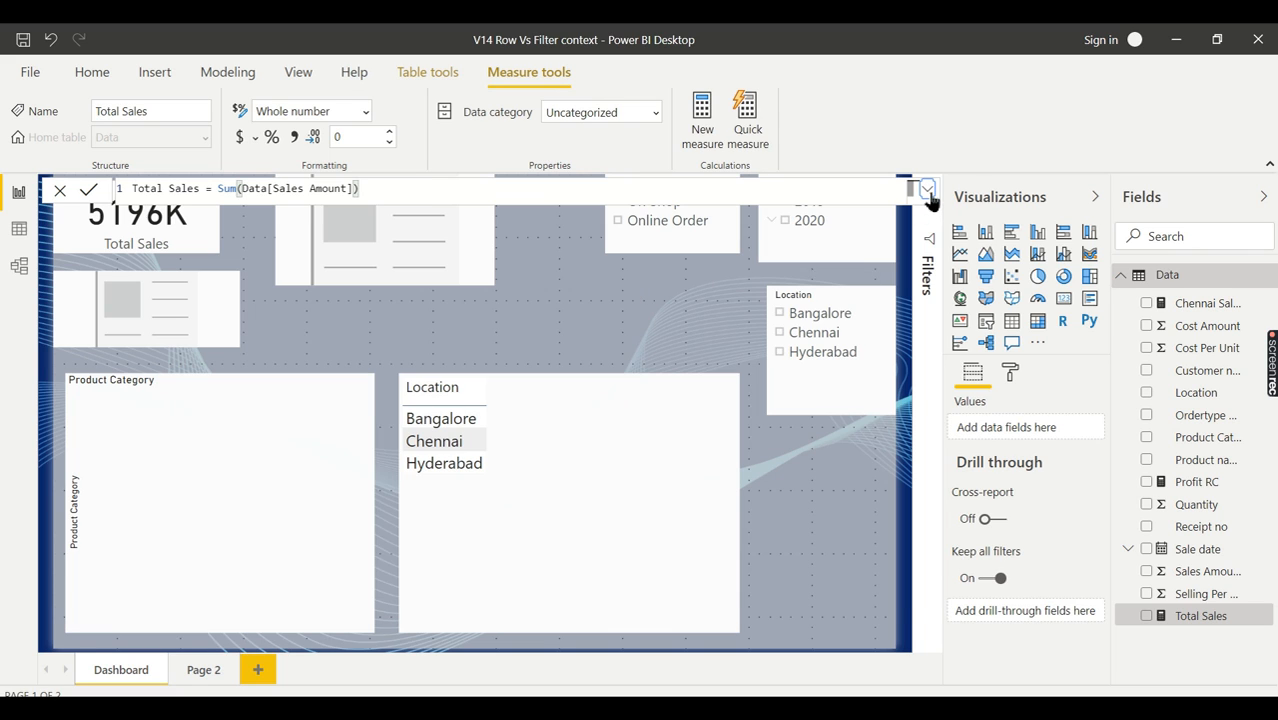
{"action": "left_click", "coordinate": [928, 190]}
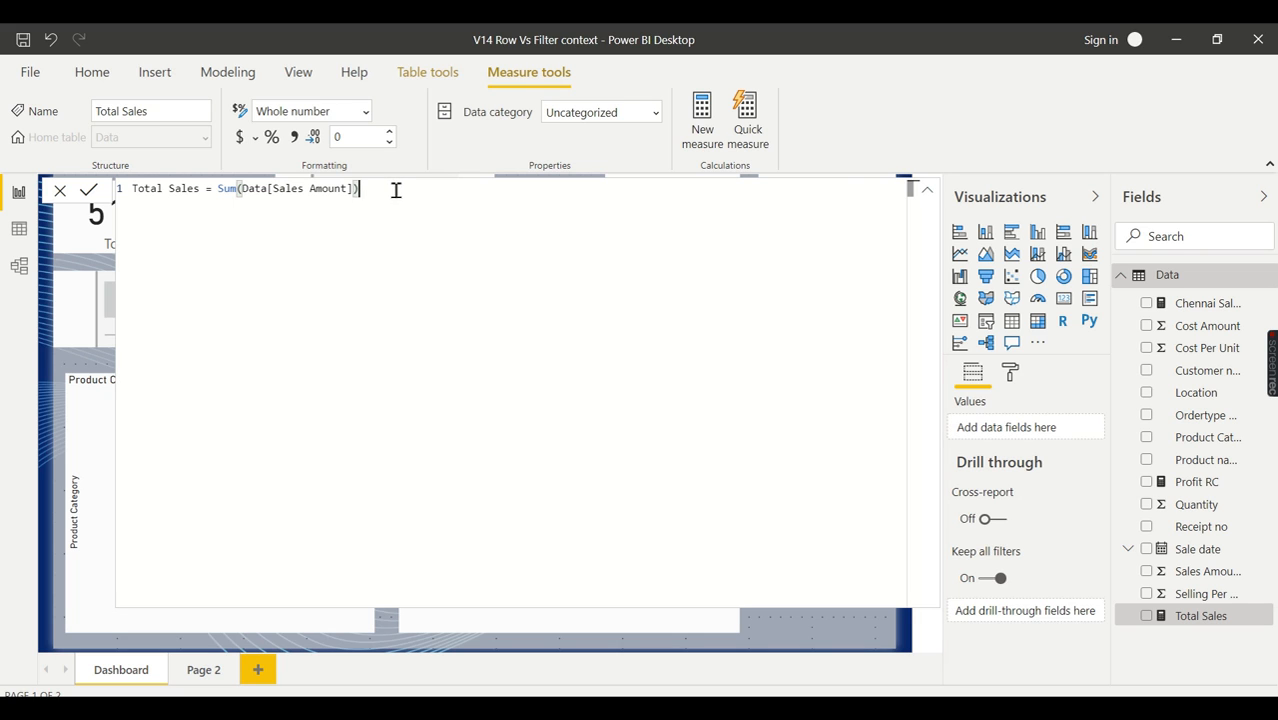
{"action": "left_click", "coordinate": [928, 190]}
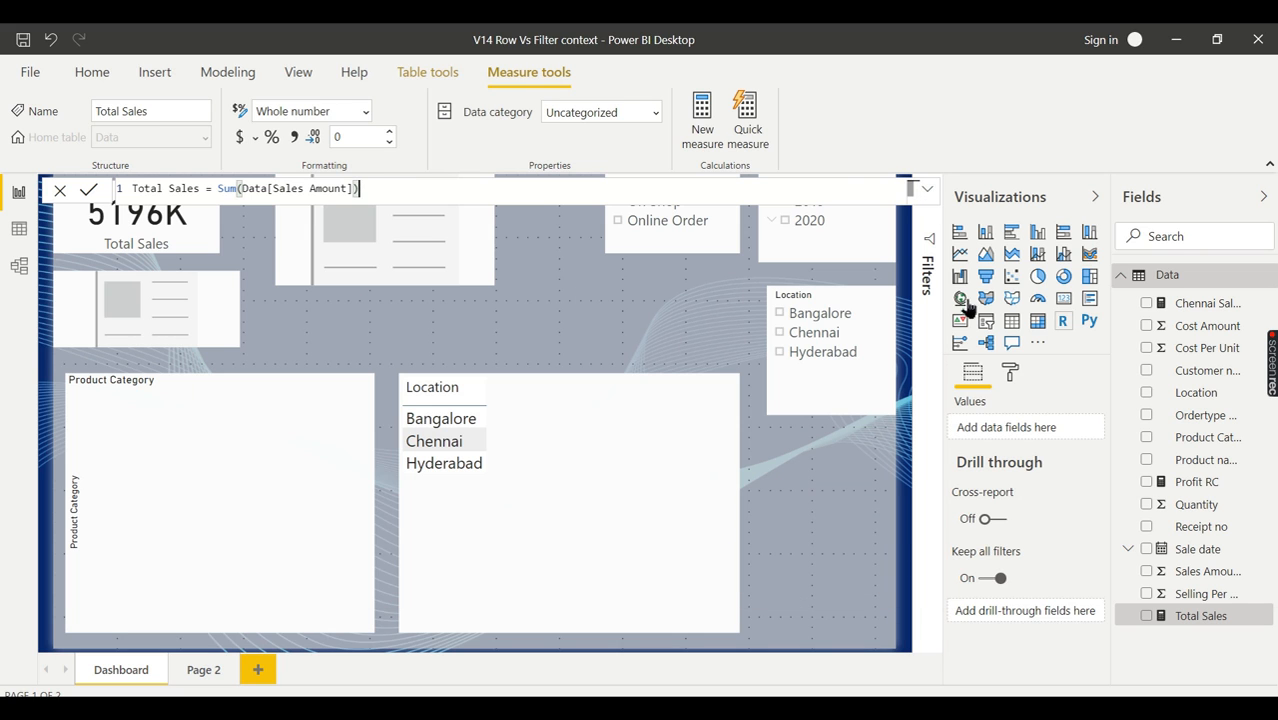
{"action": "left_click", "coordinate": [203, 242]}
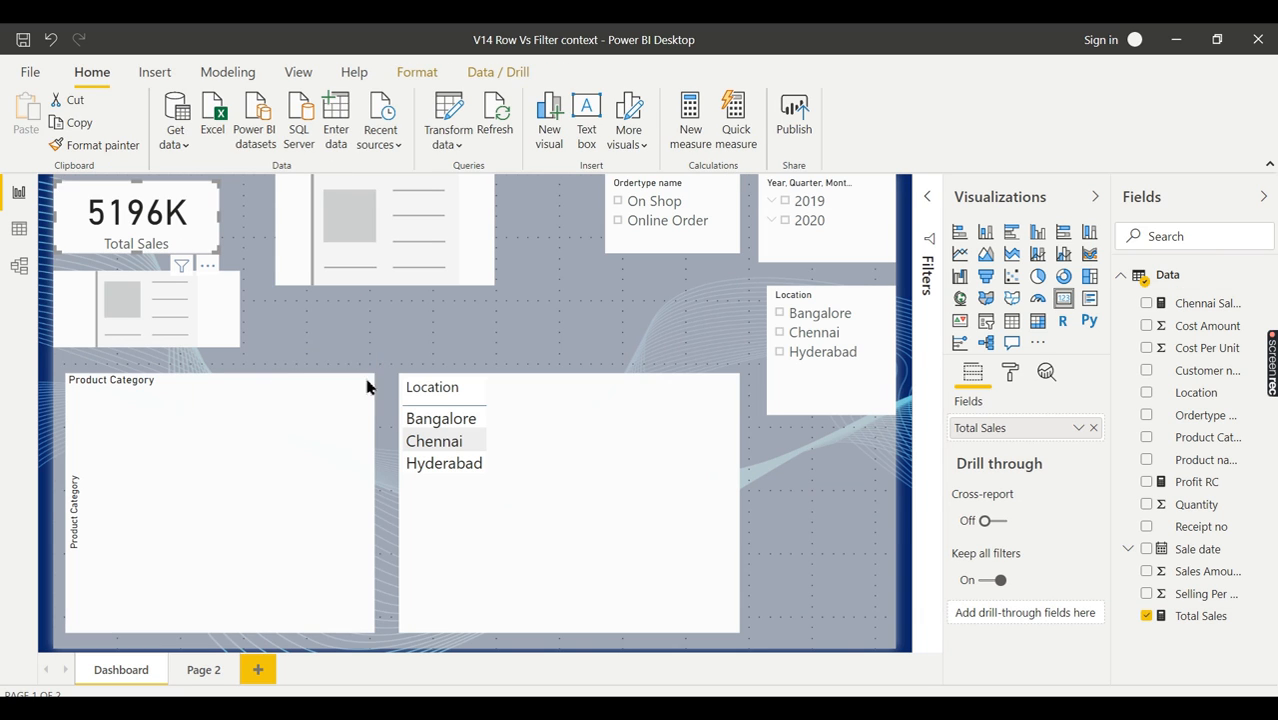
- Add the Total Sales measure to the Product Category bar chart and to the Location table
{"action": "left_click", "coordinate": [215, 384]}
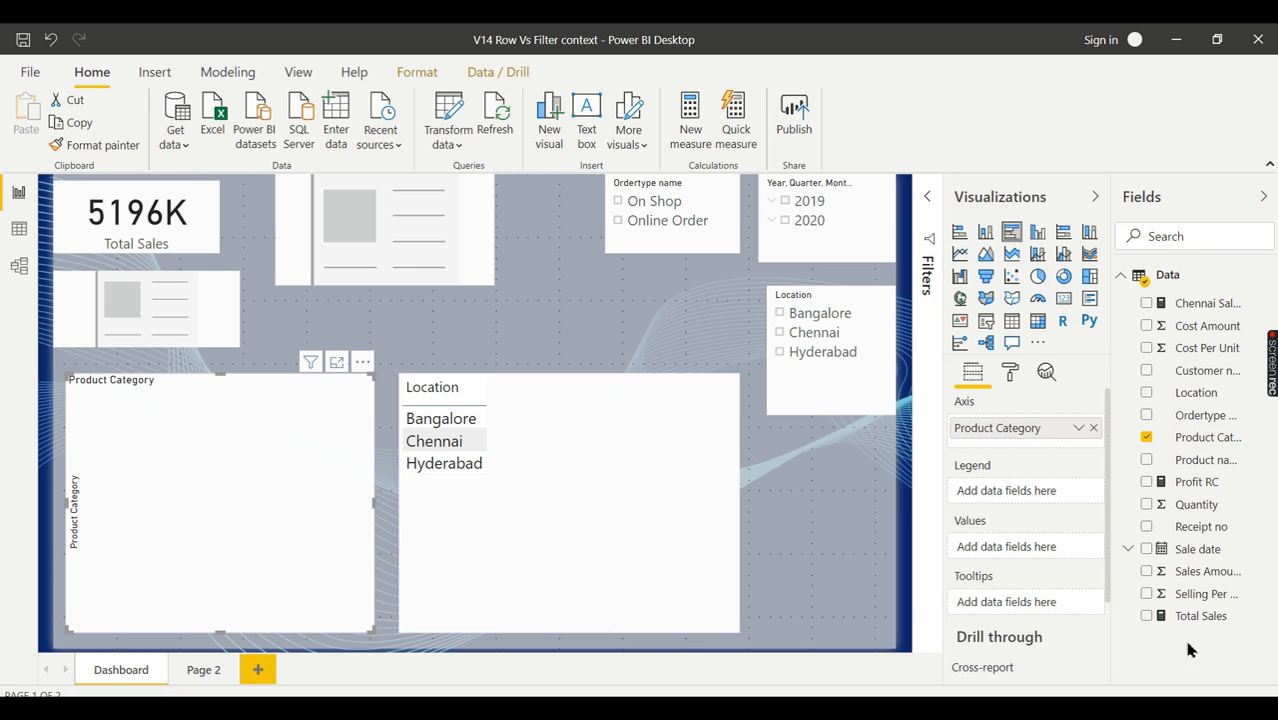
{"action": "left_click", "coordinate": [1147, 616]}
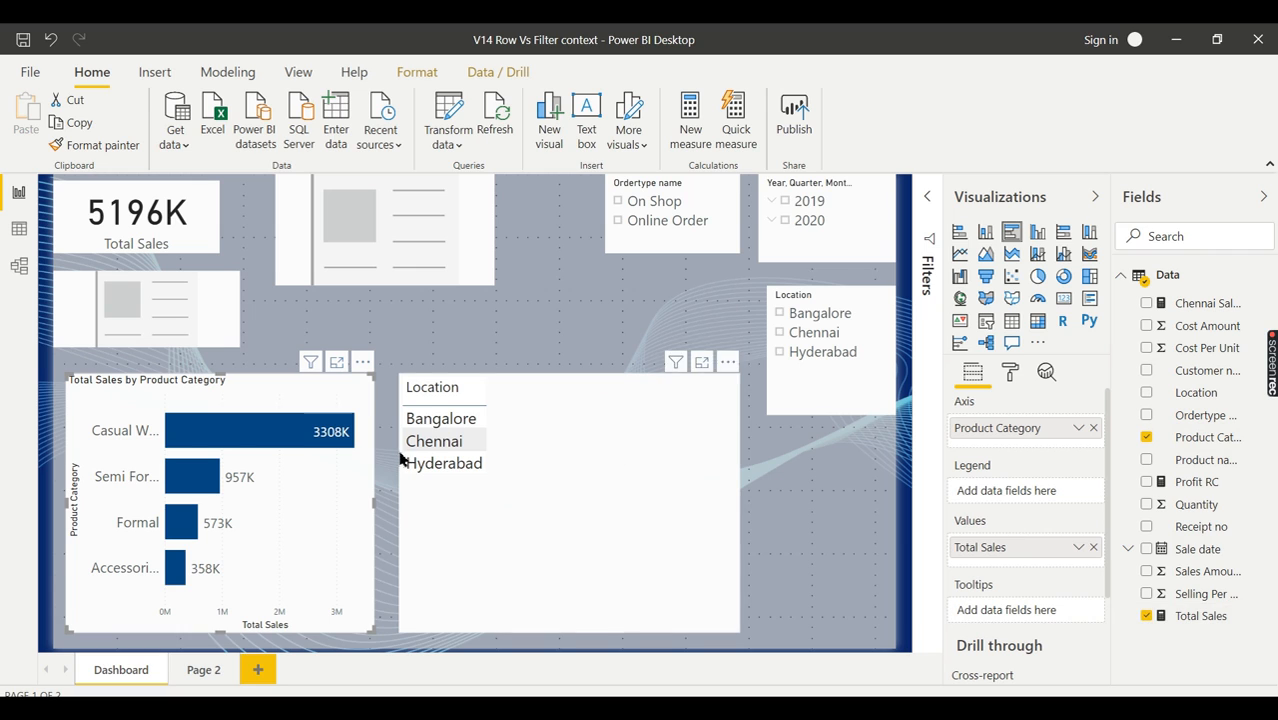
{"action": "left_click", "coordinate": [576, 425]}
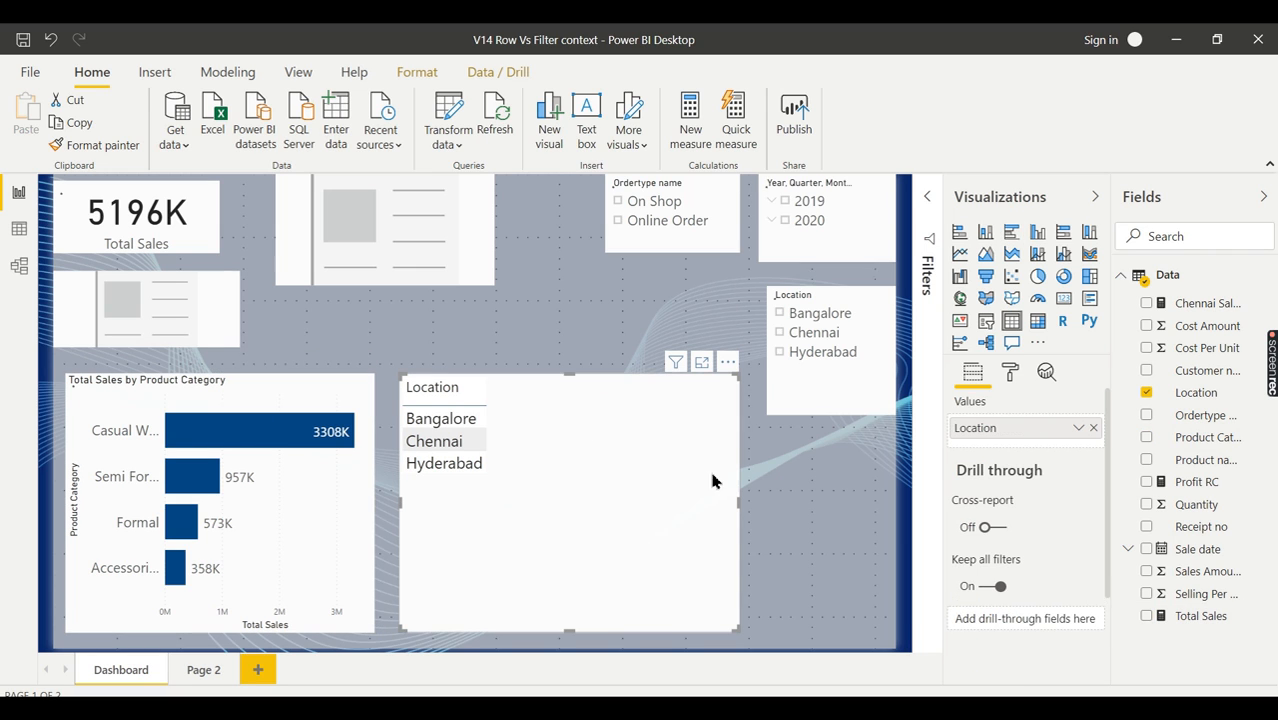
{"action": "left_click", "coordinate": [1147, 616]}
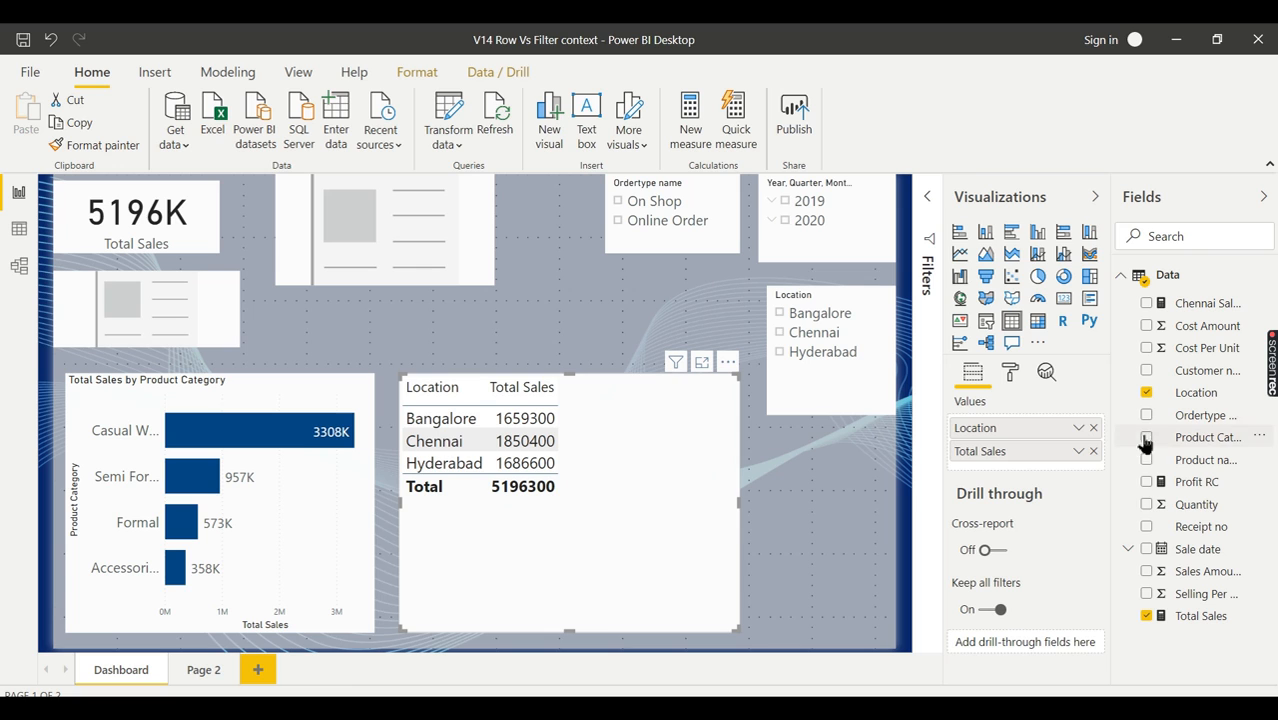
- Convert the Location table into a matrix with the Sale date hierarchy as its columns
{"action": "left_click", "coordinate": [1037, 320]}
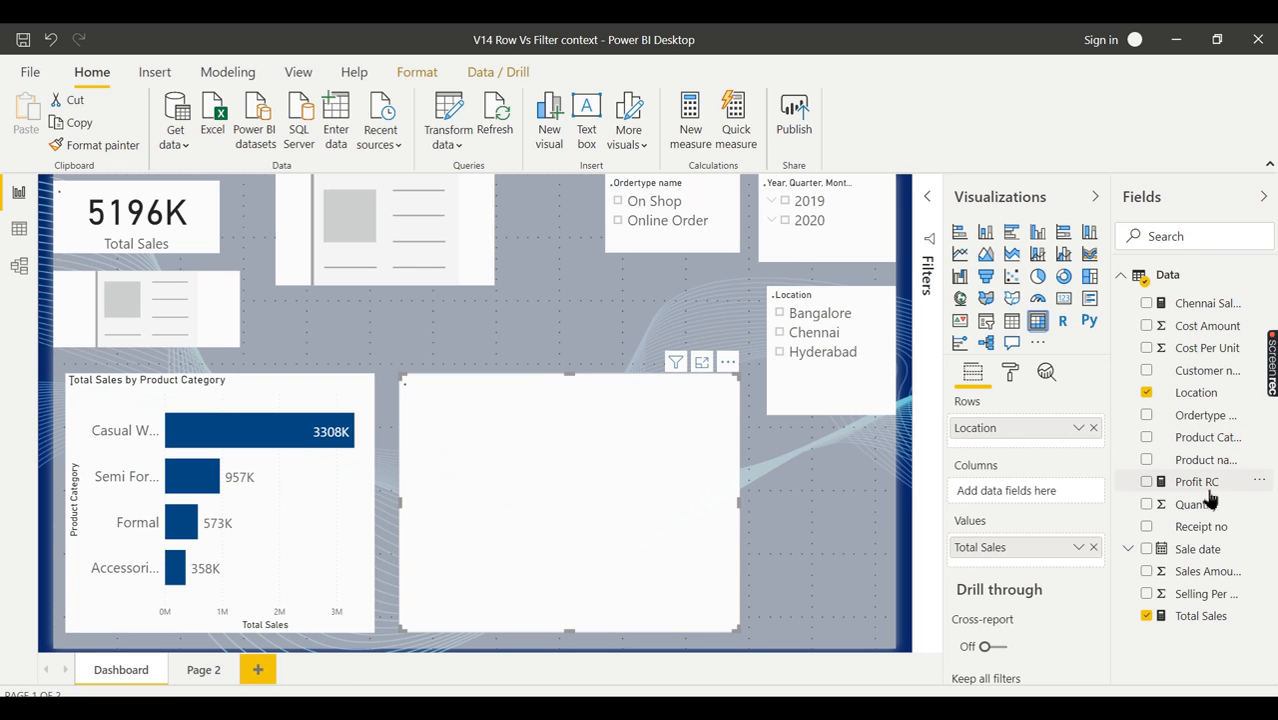
{"action": "left_click", "coordinate": [1147, 549]}
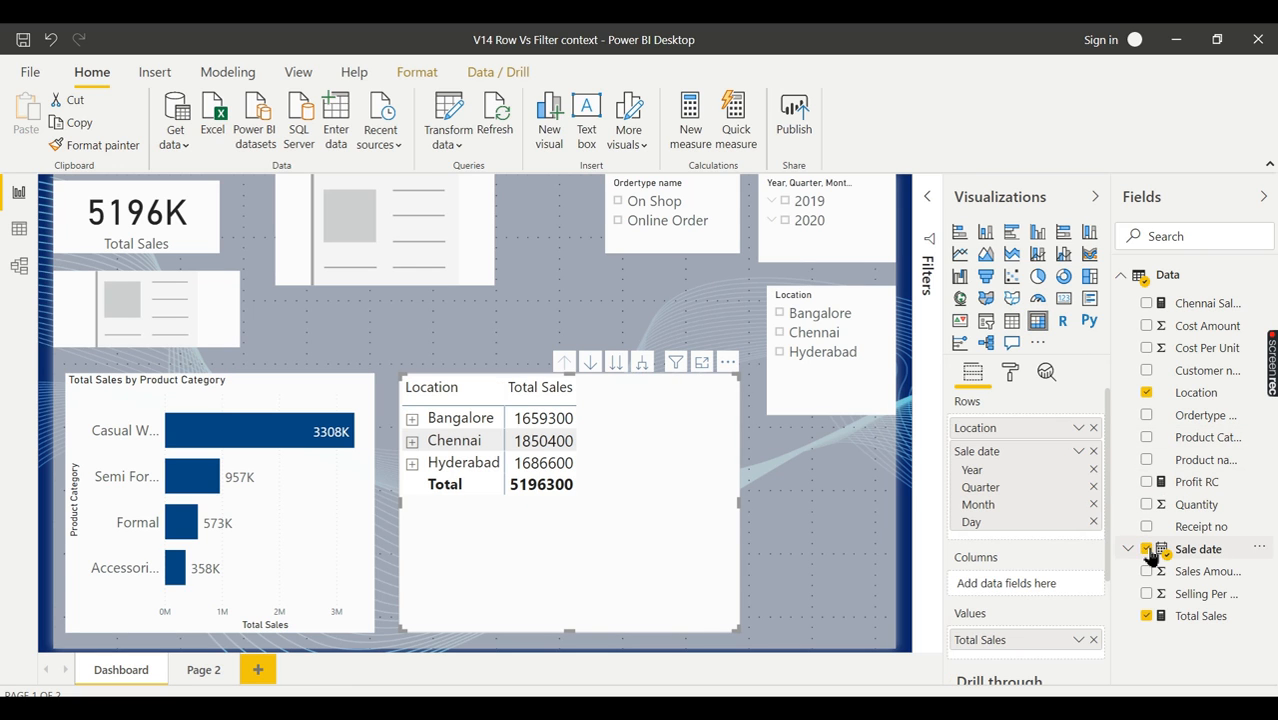
{"action": "left_click_drag", "start_coordinate": [1038, 451], "coordinate": [1040, 582]}
{"action": "left_click", "coordinate": [838, 520]}
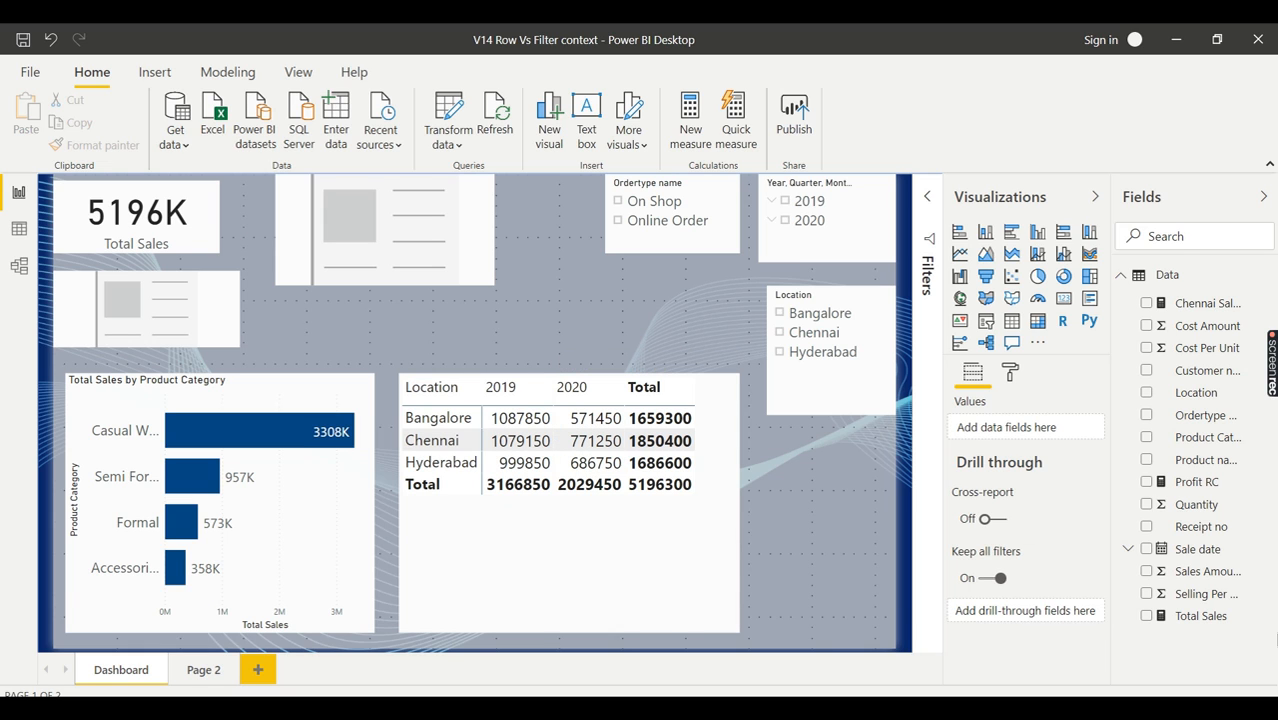
- Inspect which fields the matrix, the Product Category bar chart and the Total Sales card use
{"action": "left_click", "coordinate": [624, 610]}
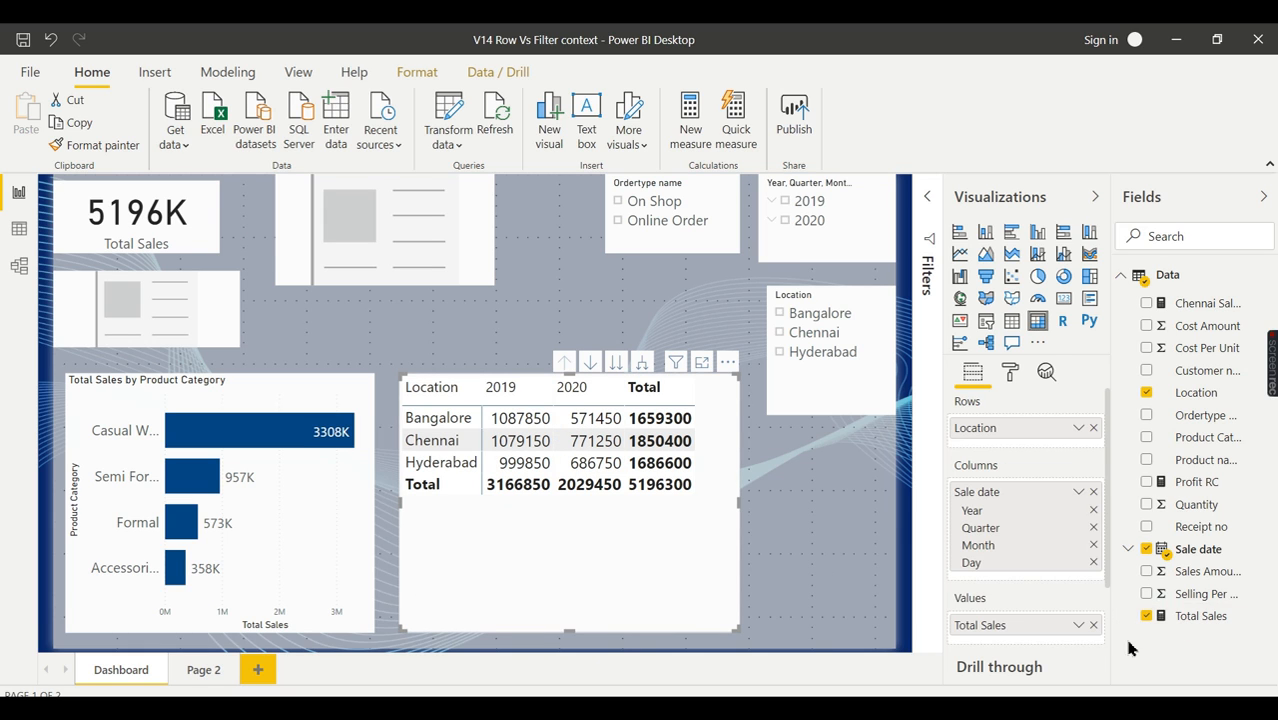
{"action": "left_click", "coordinate": [286, 543]}
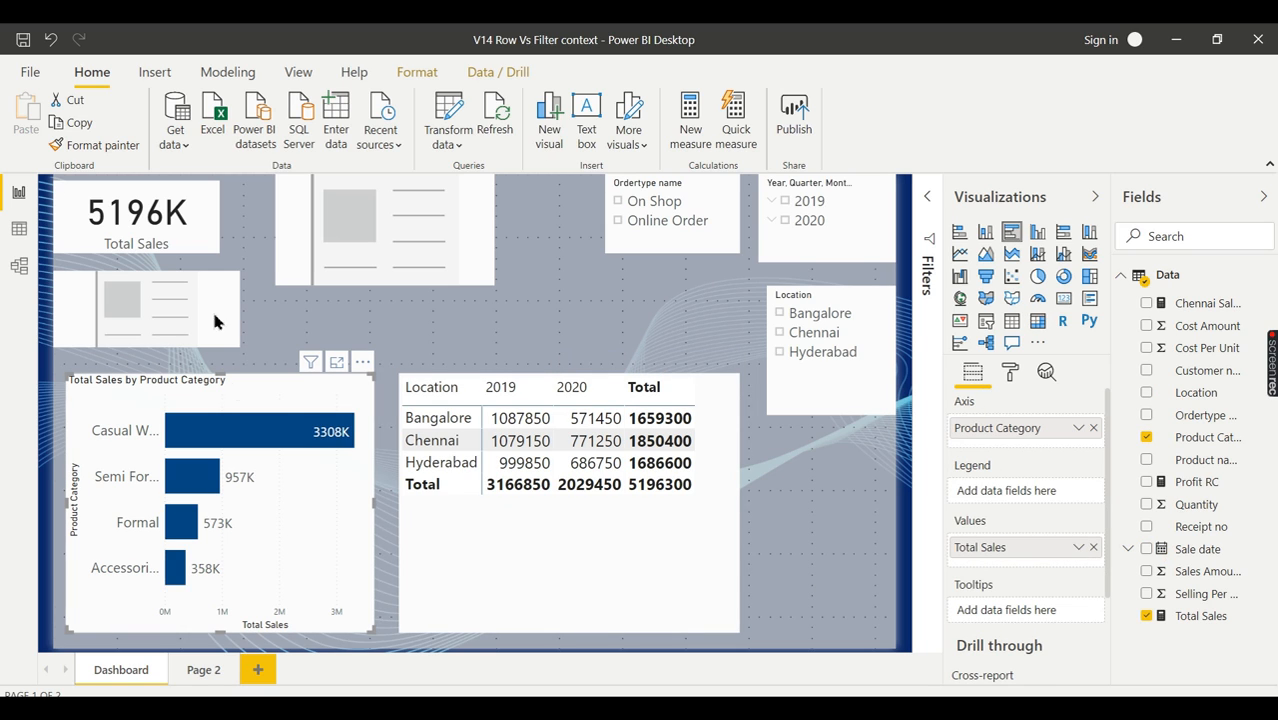
{"action": "left_click", "coordinate": [210, 234]}
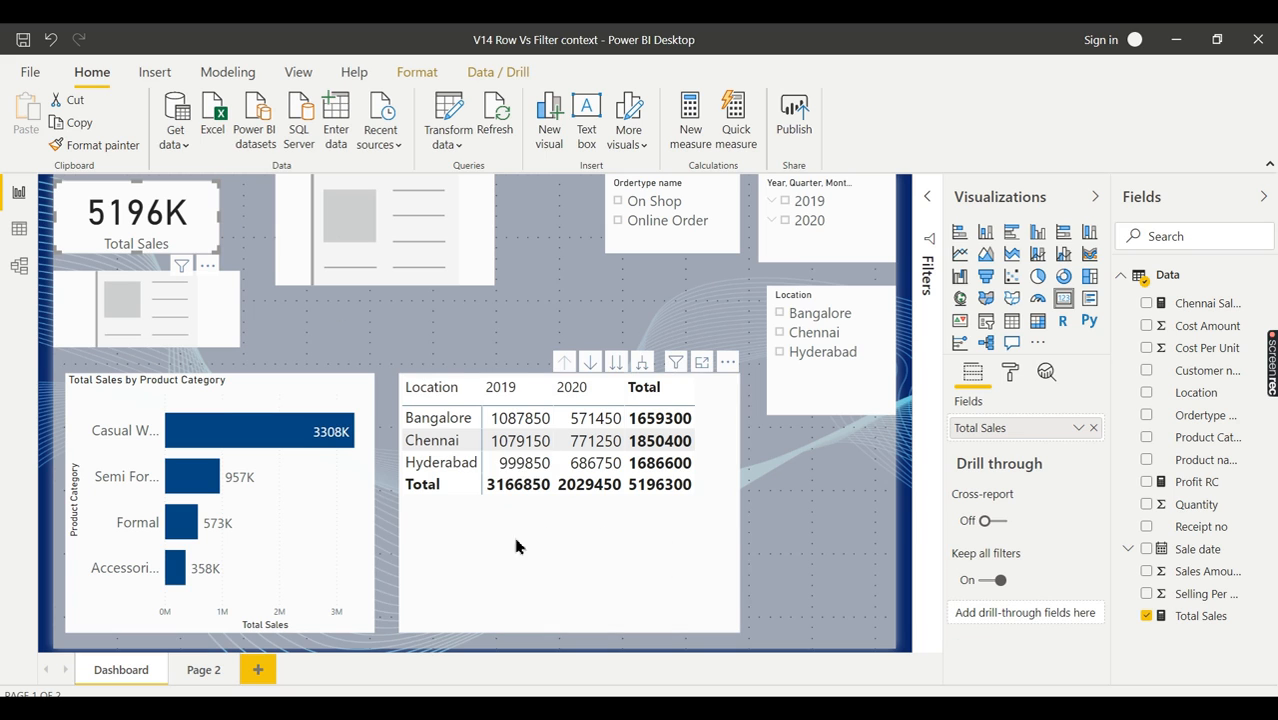
{"action": "left_click", "coordinate": [535, 565]}
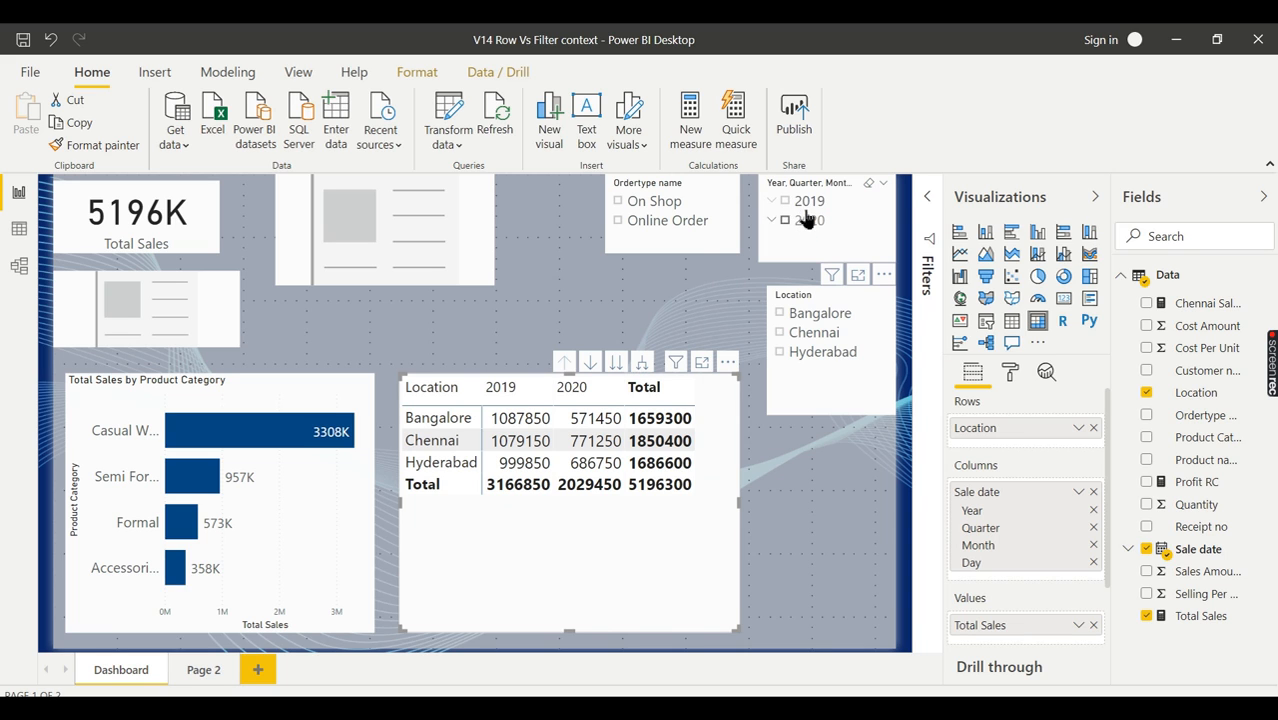
- Compare Total Sales across the visuals with and without the Online Order filter, leaving the filter applied
{"action": "left_click", "coordinate": [685, 222]}
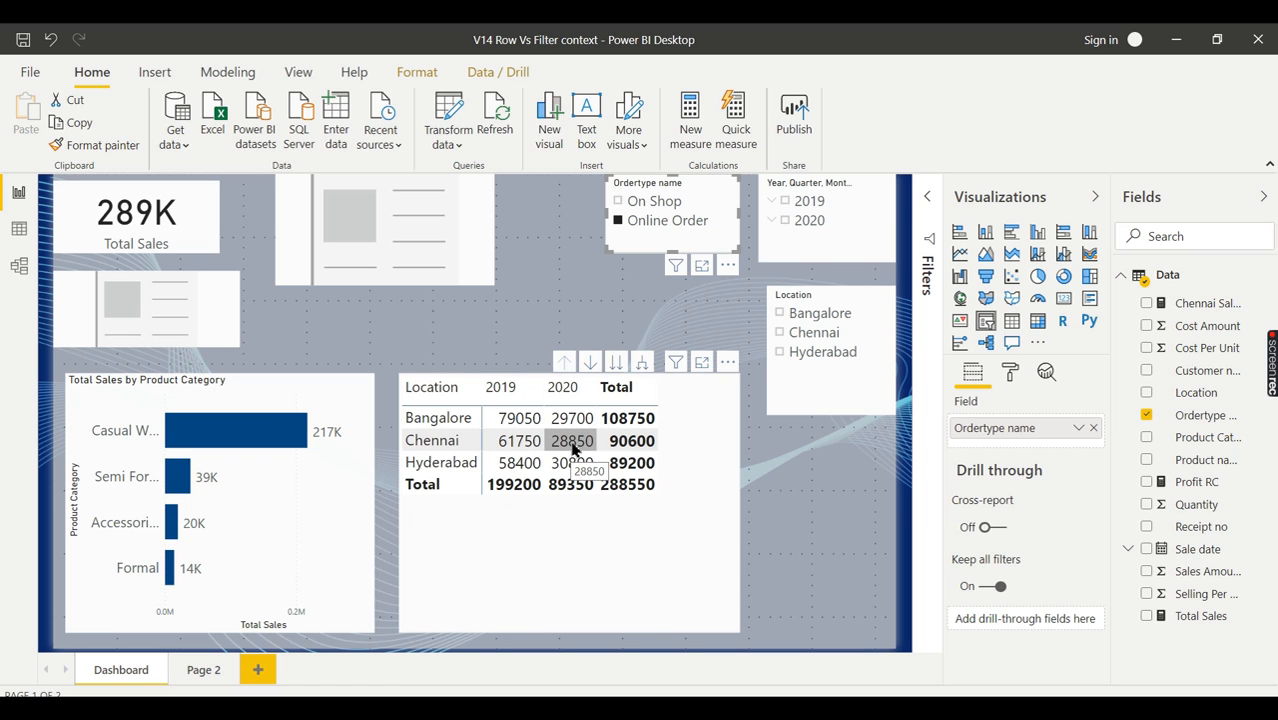
{"action": "left_click", "coordinate": [680, 221]}
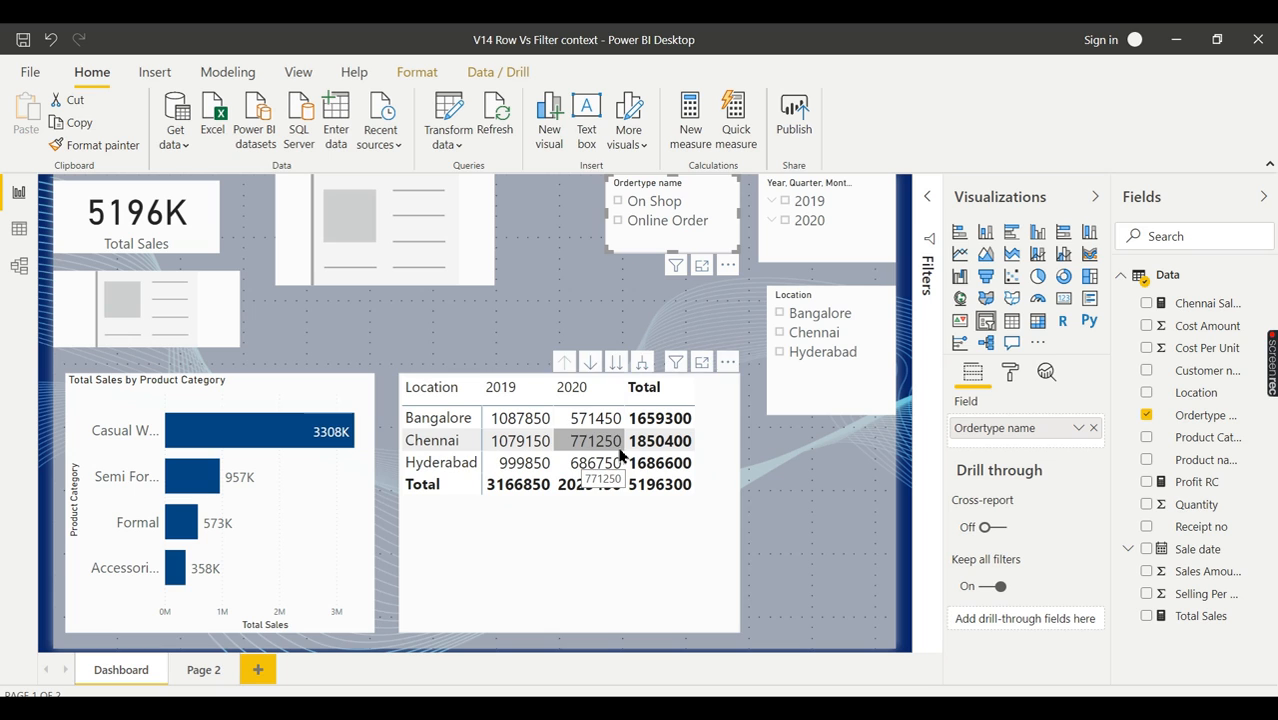
{"action": "left_click", "coordinate": [661, 222]}
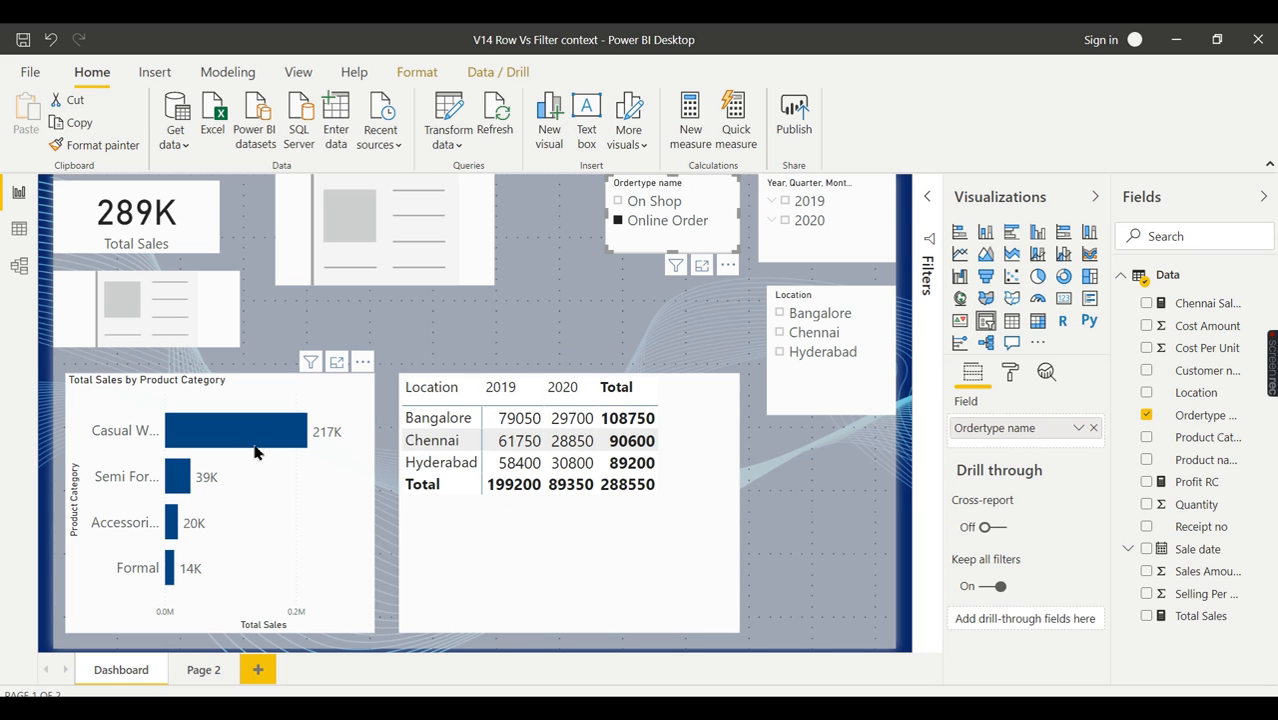
- Cross-filter the report by Casual Wear in the bar chart and remove the Online Order filter
{"action": "mouse_move", "coordinate": [221, 449]}
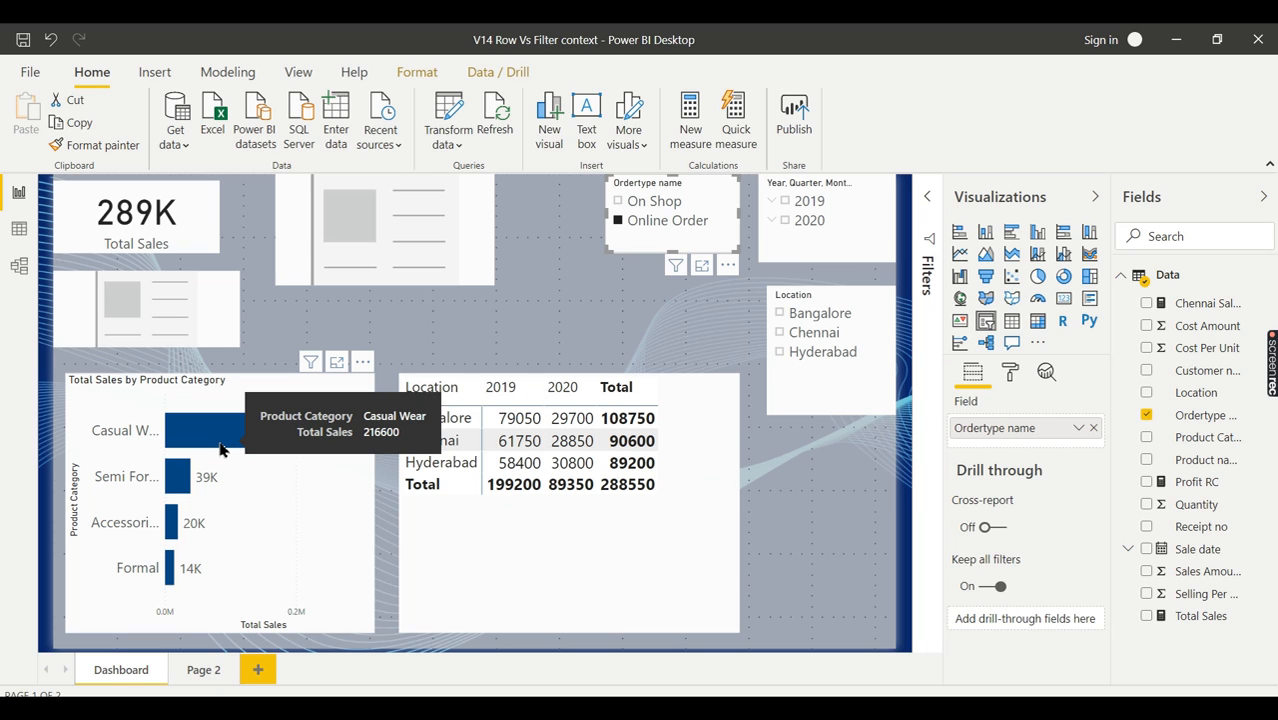
{"action": "left_click", "coordinate": [221, 449]}
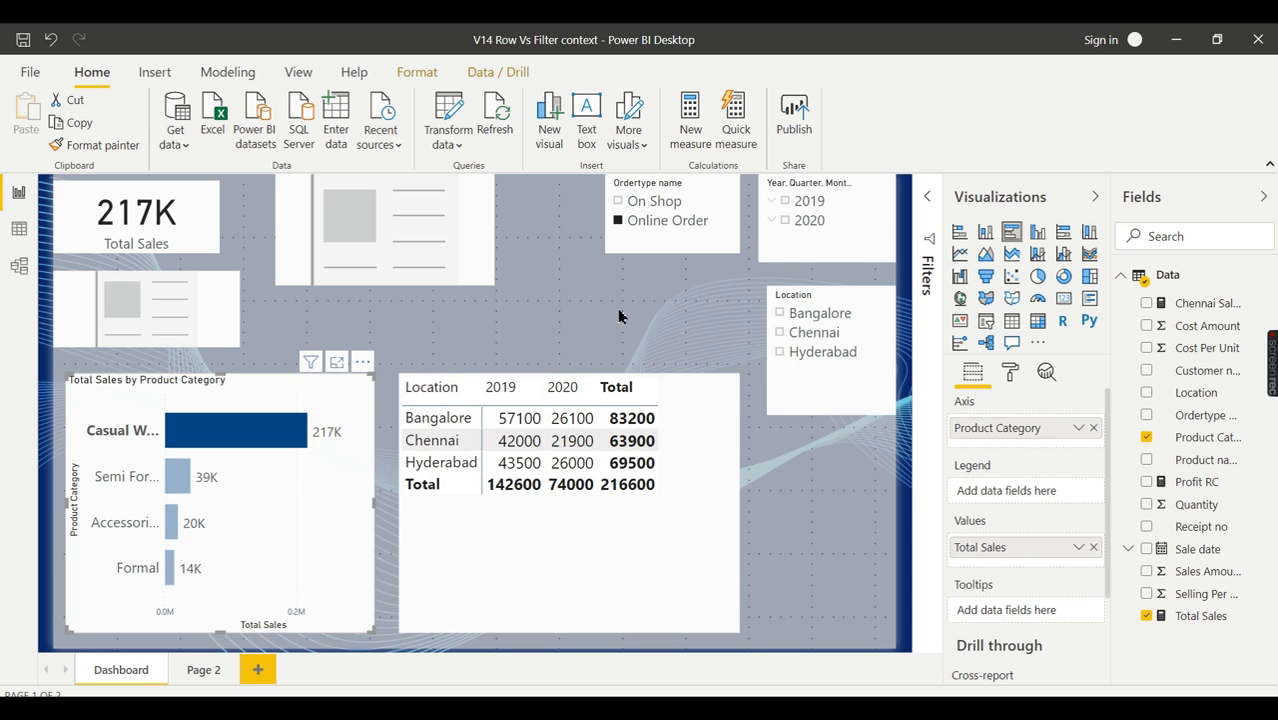
{"action": "left_click", "coordinate": [645, 222]}
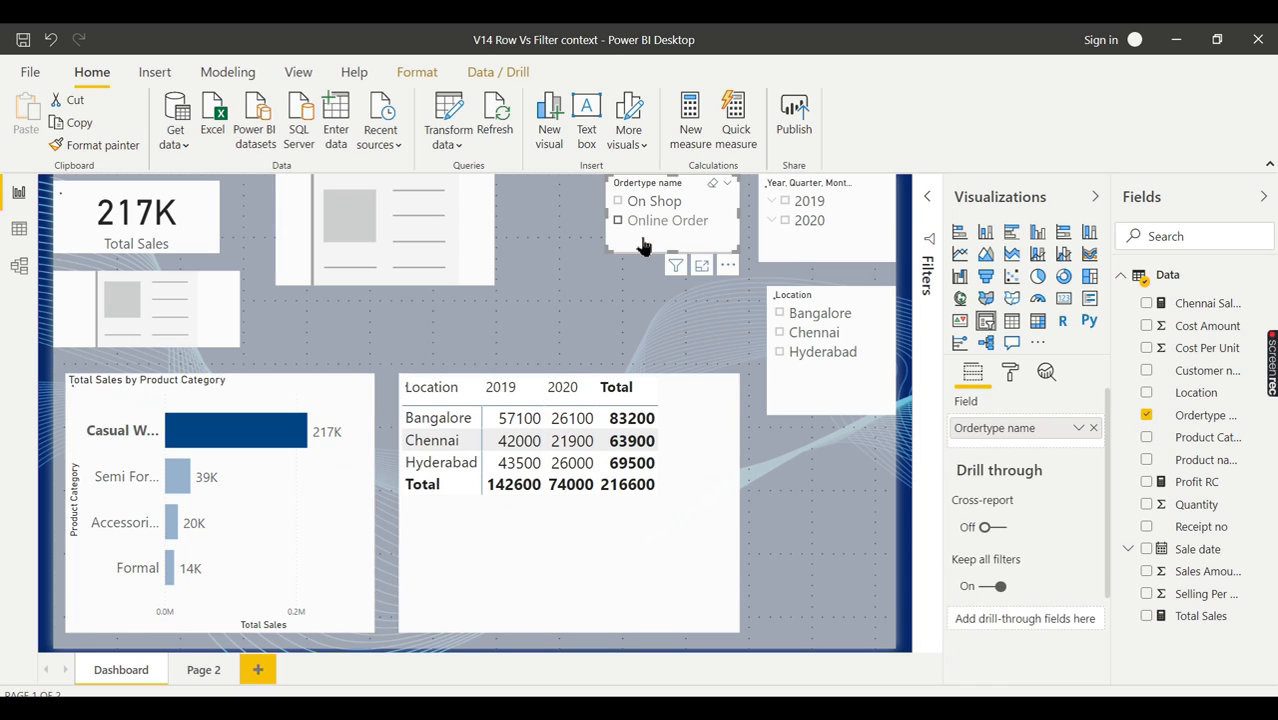
{"action": "left_click", "coordinate": [571, 308]}
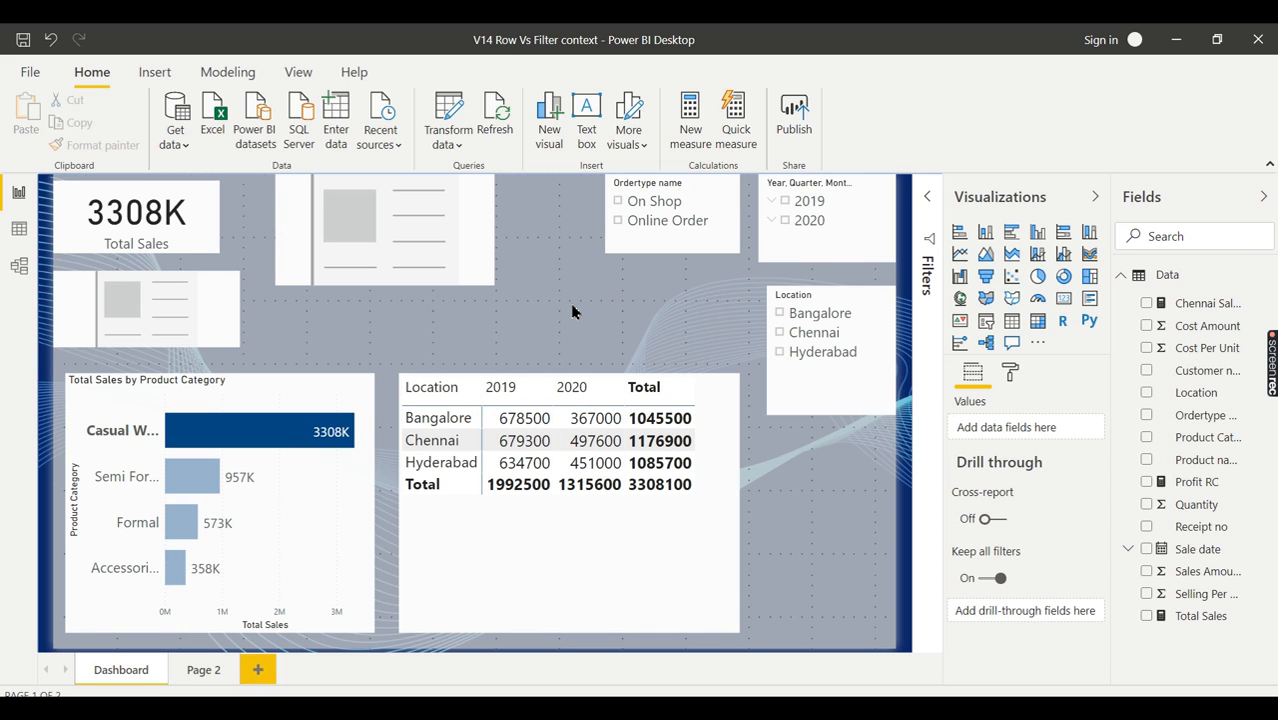
- Review the Profit RC measure's Sumx formula and the Sales Amount and Cost Amount columns in the data table
{"action": "left_click", "coordinate": [1202, 482]}
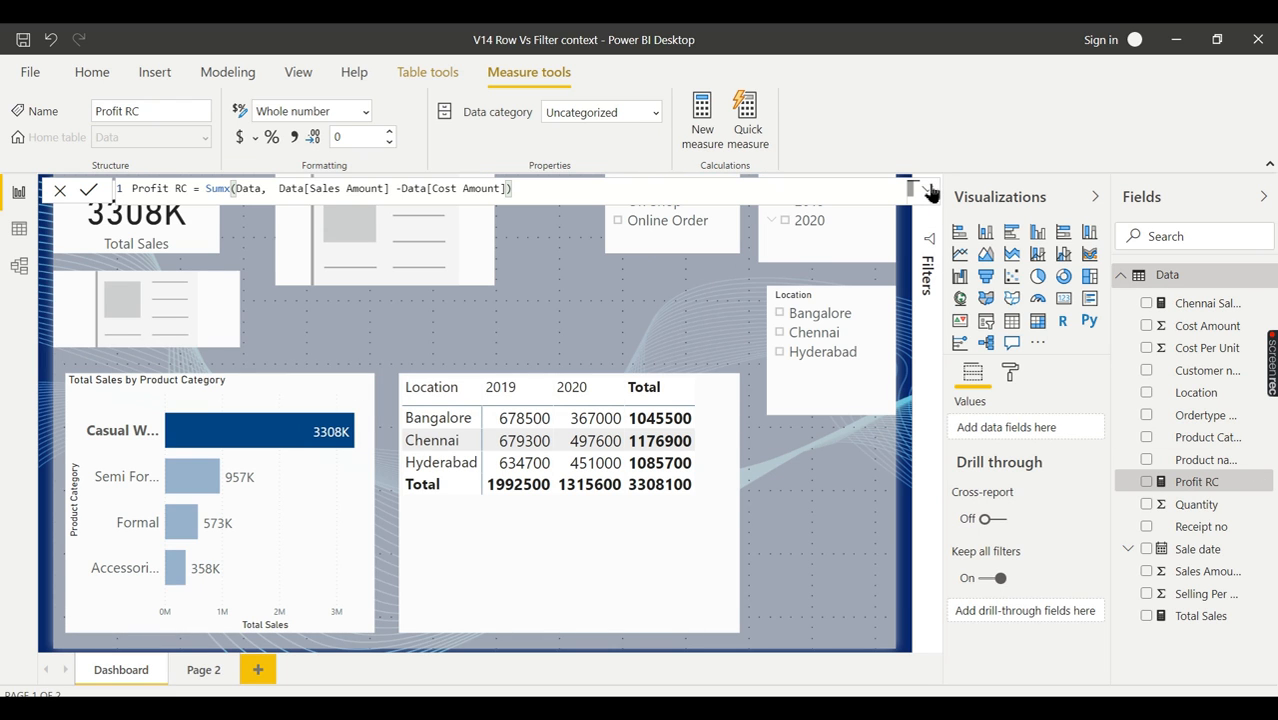
{"action": "left_click", "coordinate": [930, 191]}
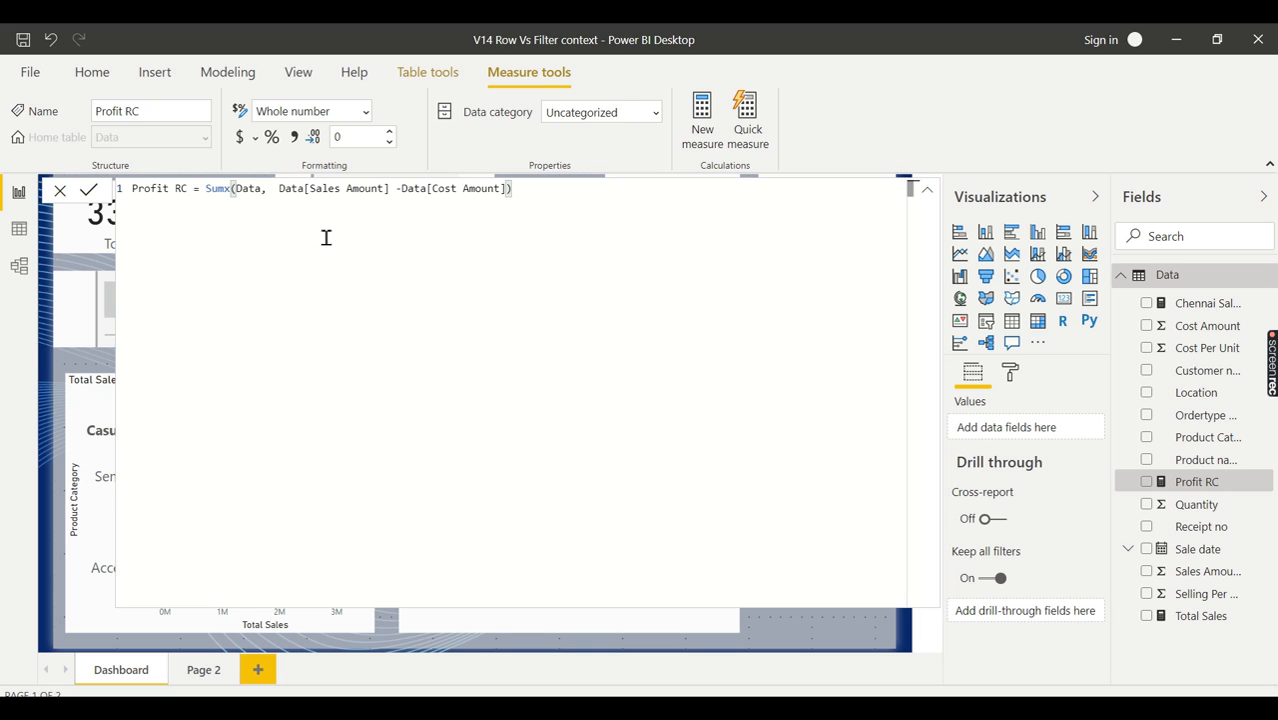
{"action": "left_click", "coordinate": [927, 193]}
{"action": "left_click", "coordinate": [19, 228]}
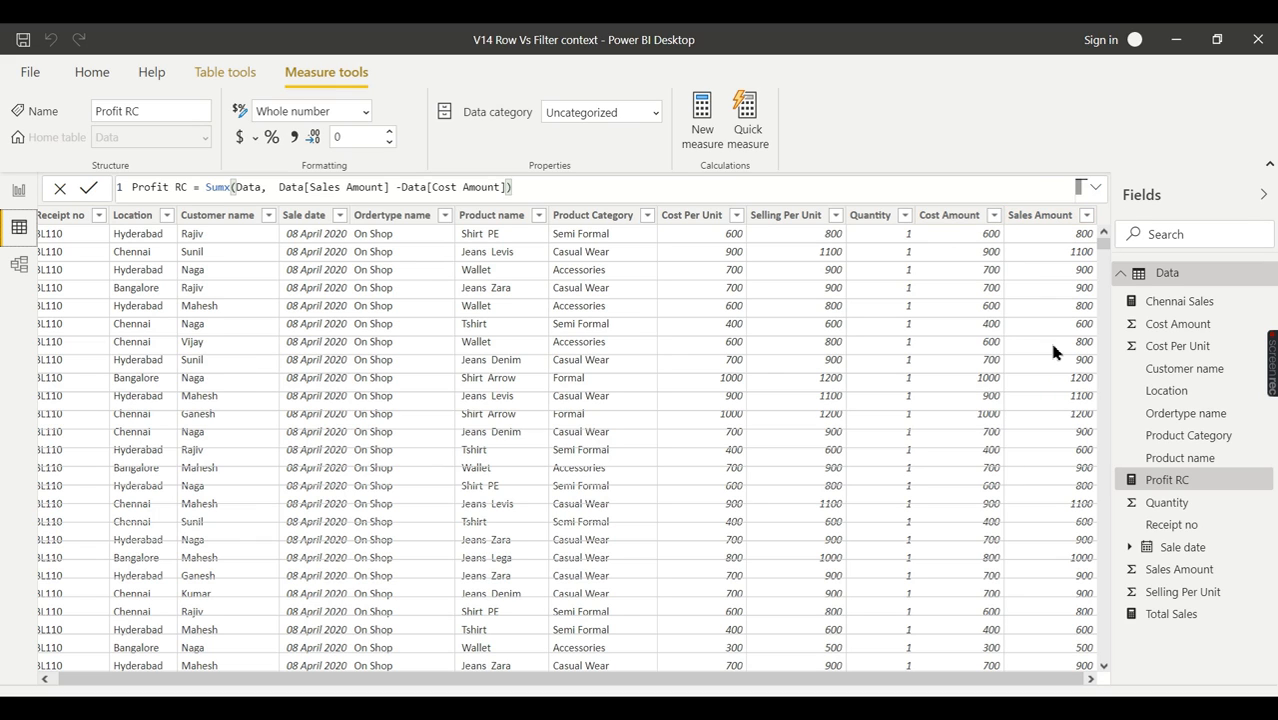
- Return to the report and show the Profit RC measure in the empty card below Total Sales
{"action": "left_click", "coordinate": [22, 195]}
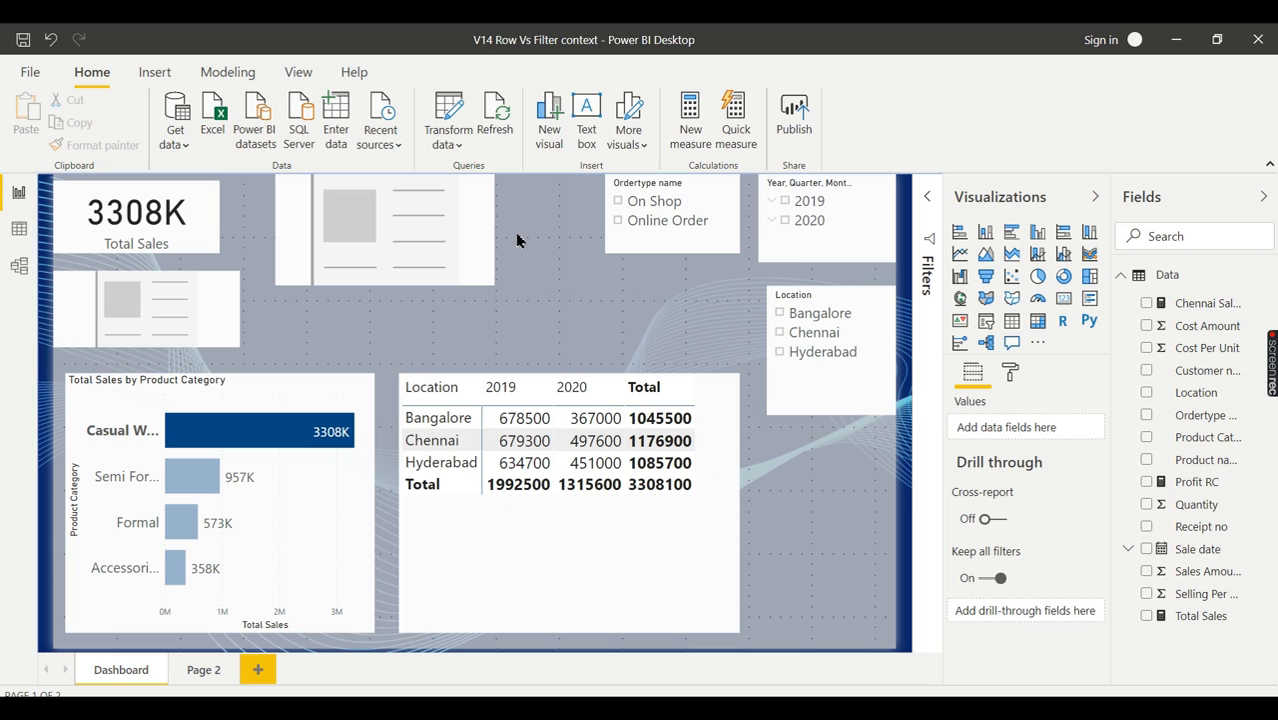
{"action": "left_click", "coordinate": [222, 290]}
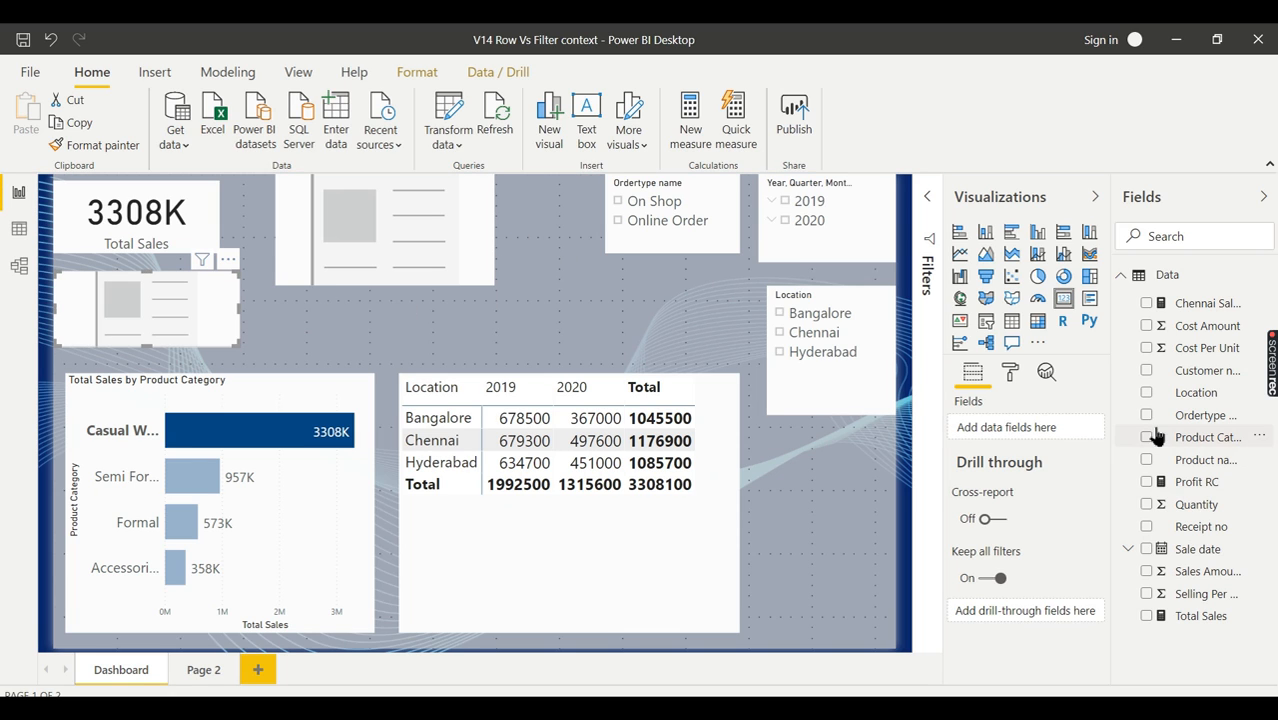
{"action": "left_click", "coordinate": [1147, 483]}
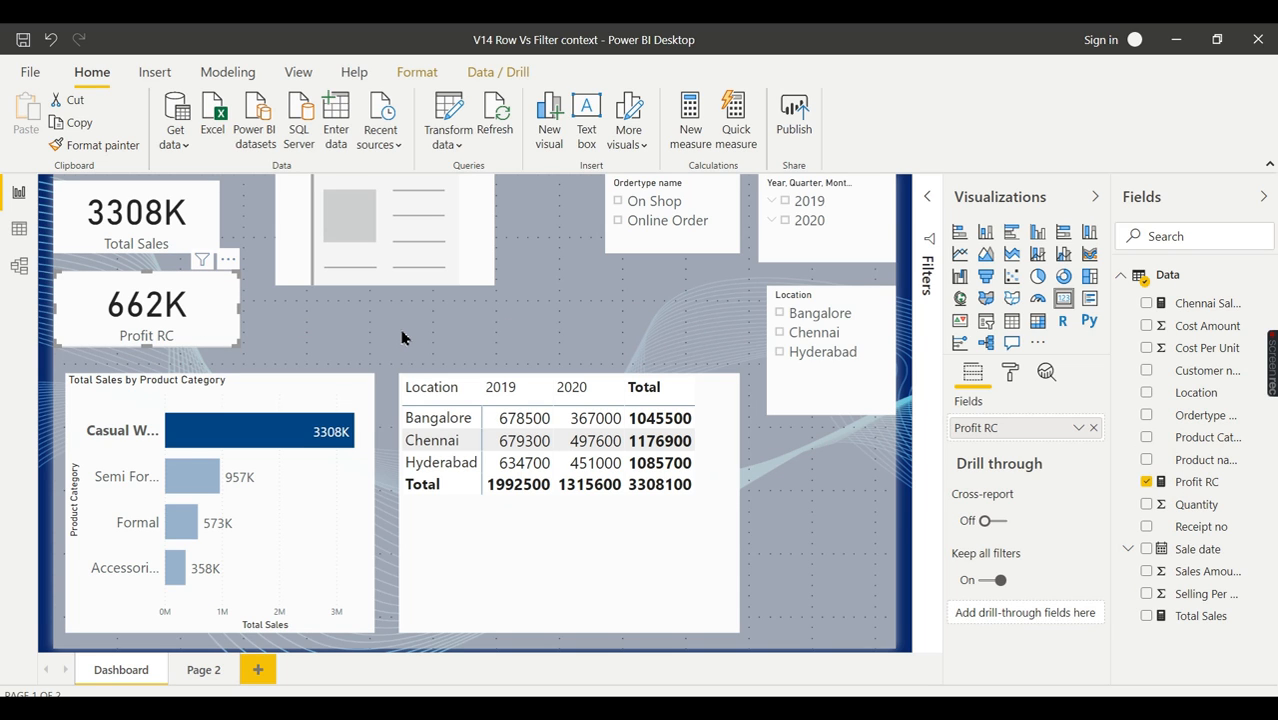
- Examine the expanded Profit RC formula again and close it to return to the report canvas
{"action": "left_click", "coordinate": [1192, 482]}
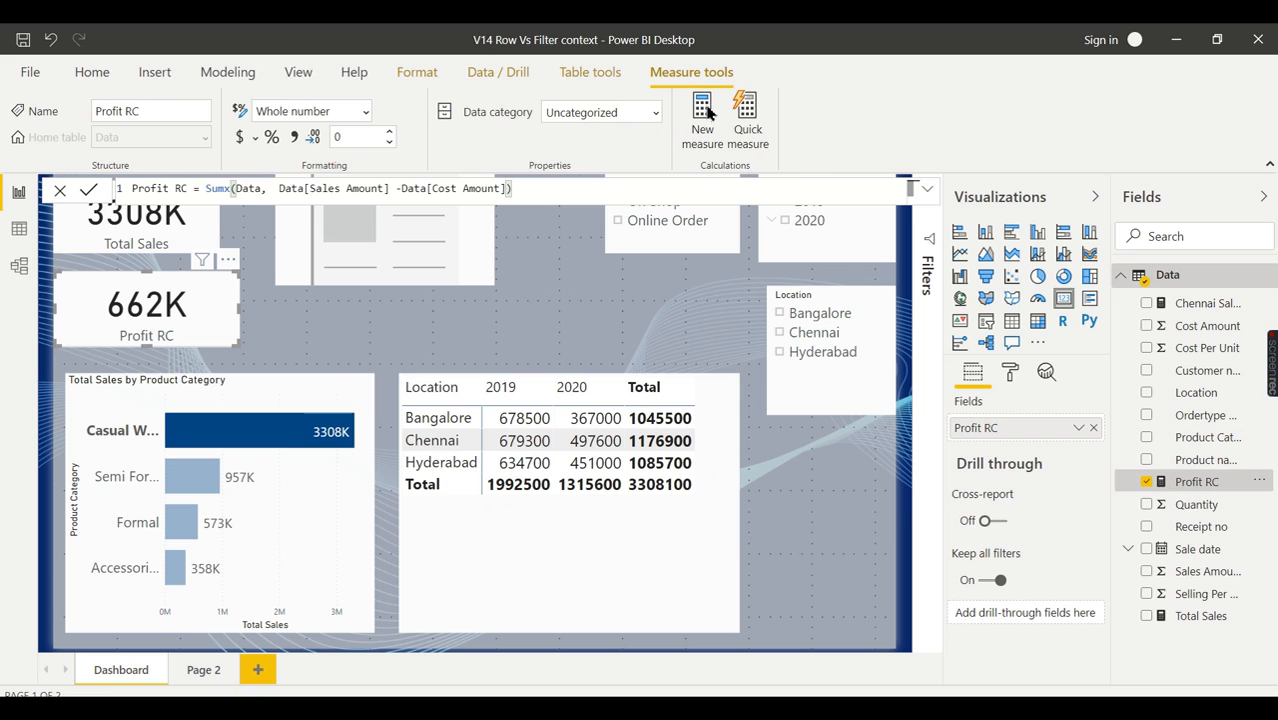
{"action": "left_click", "coordinate": [929, 189]}
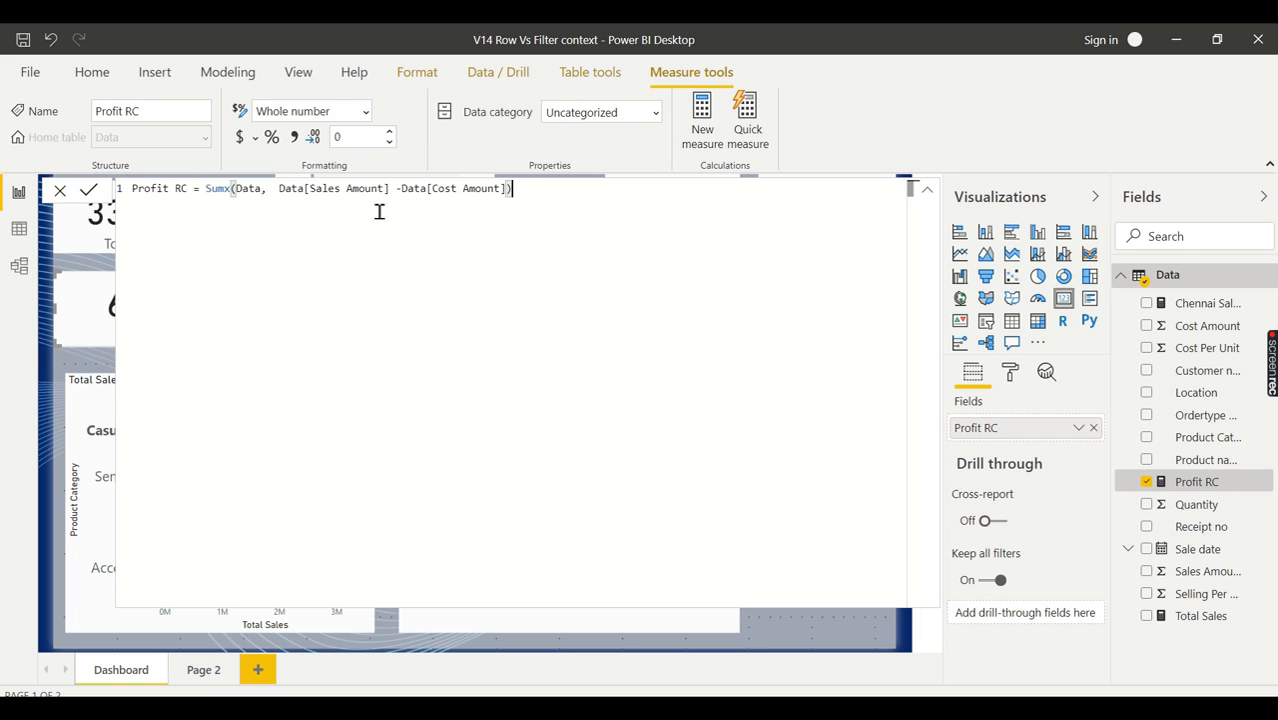
{"action": "left_click", "coordinate": [278, 192]}
{"action": "left_click", "coordinate": [929, 194]}
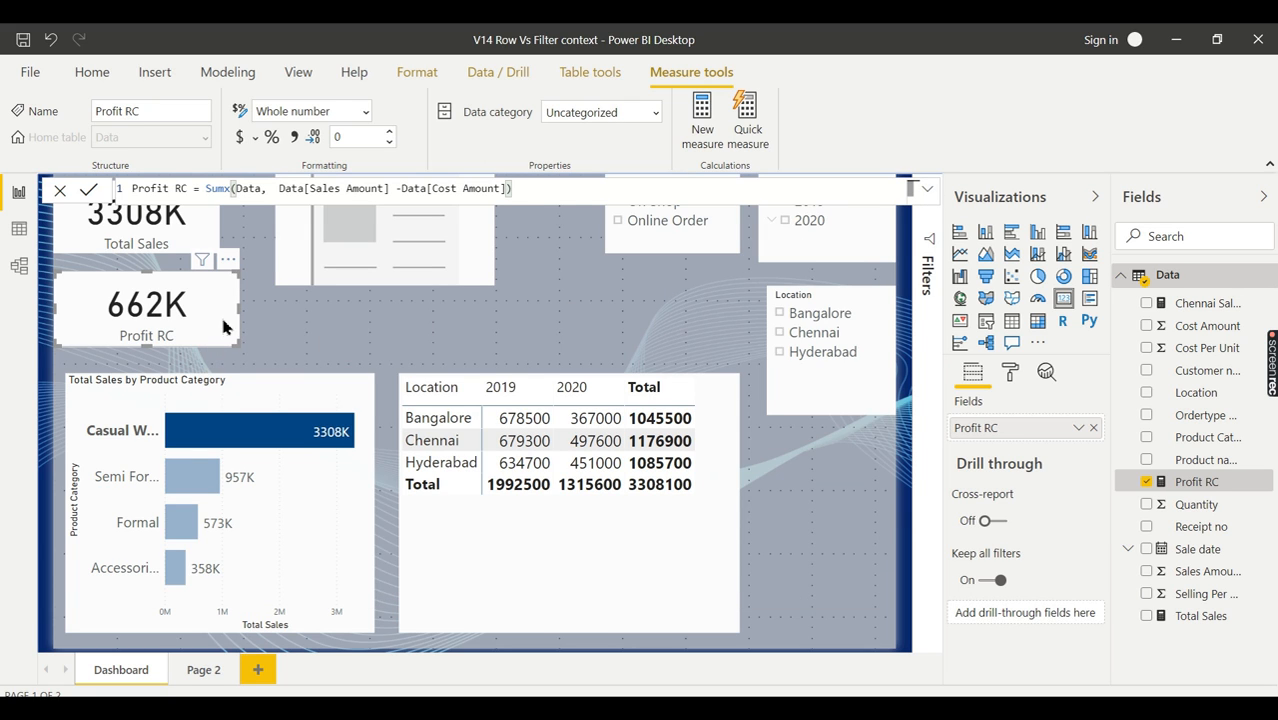
{"action": "left_click", "coordinate": [321, 318]}
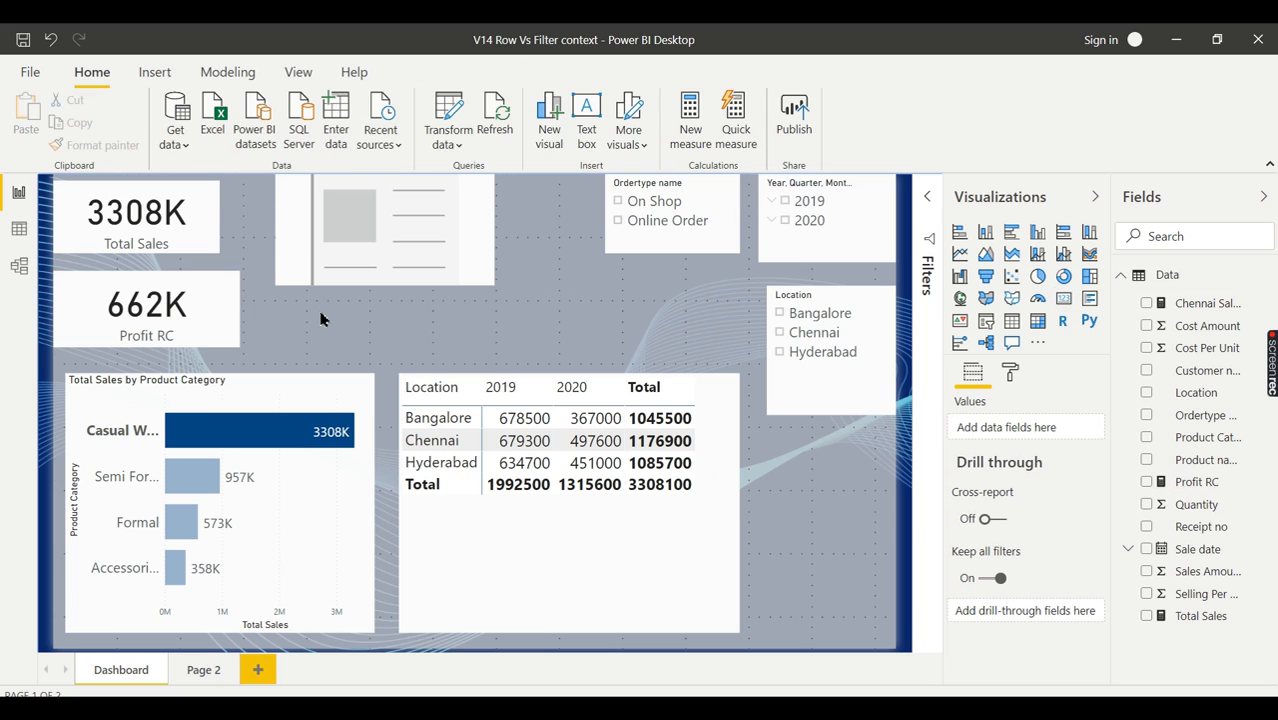
- Check Profit RC under the Online Order filter, clearing the Casual Wear selection and the order type filter
{"action": "left_click", "coordinate": [665, 224]}
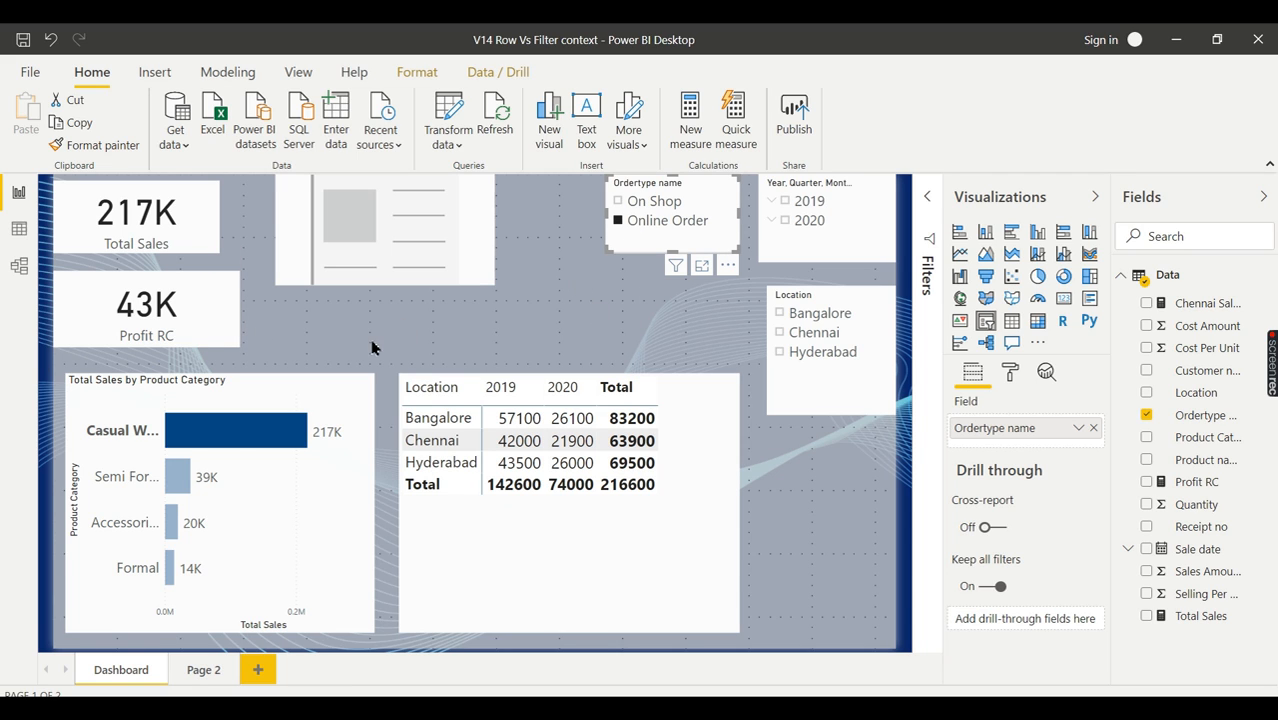
{"action": "left_click", "coordinate": [236, 444]}
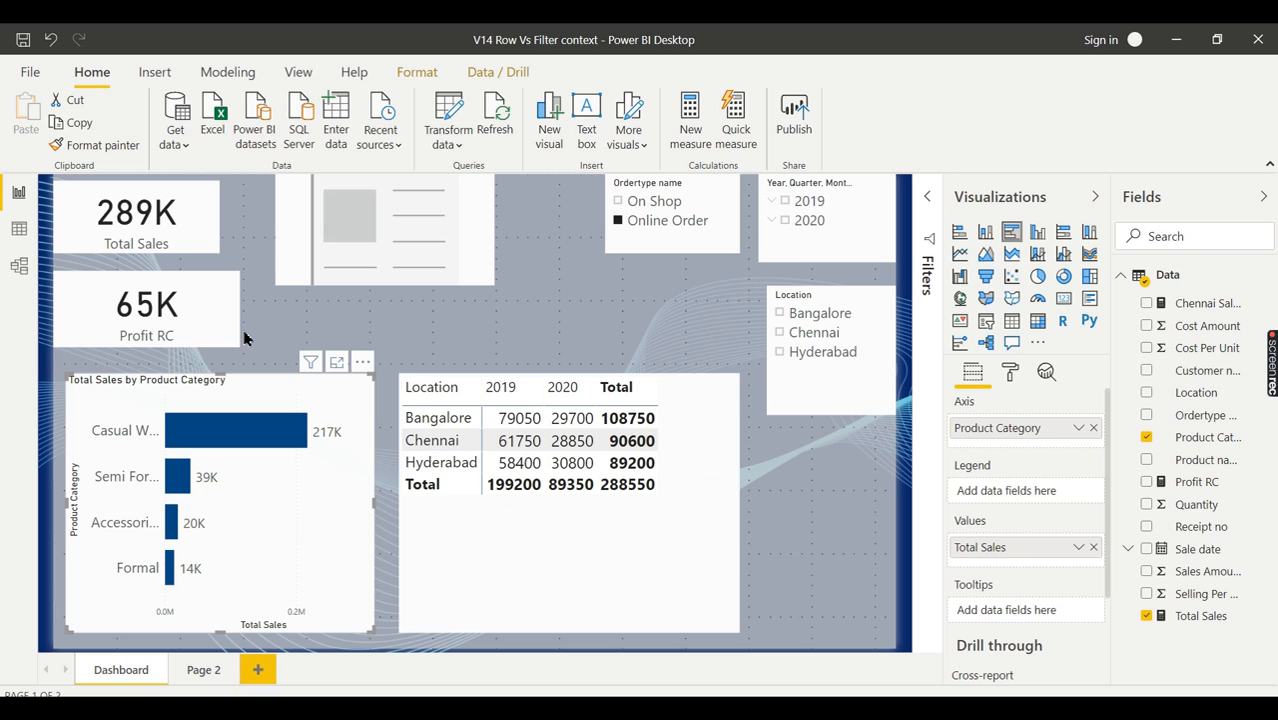
{"action": "left_click", "coordinate": [655, 220]}
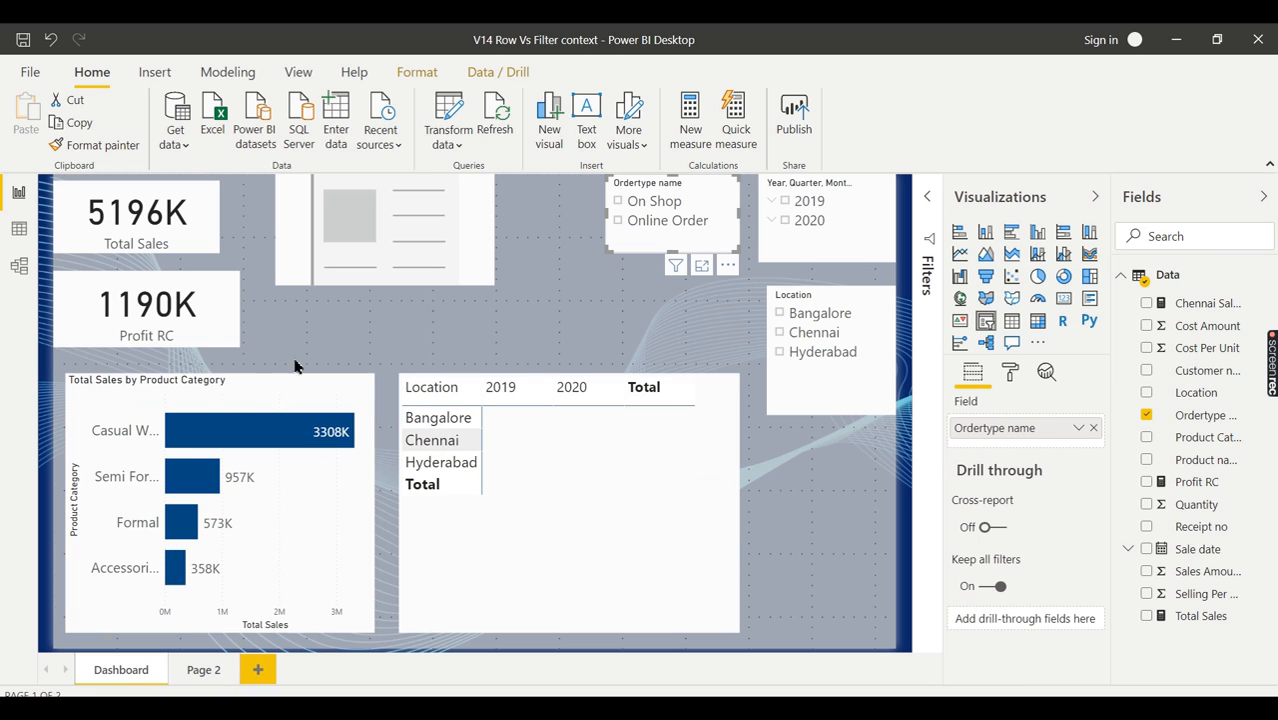
- Shrink the empty card beside the Total Sales card by pulling in its lower-right corner
{"action": "left_click", "coordinate": [480, 278]}
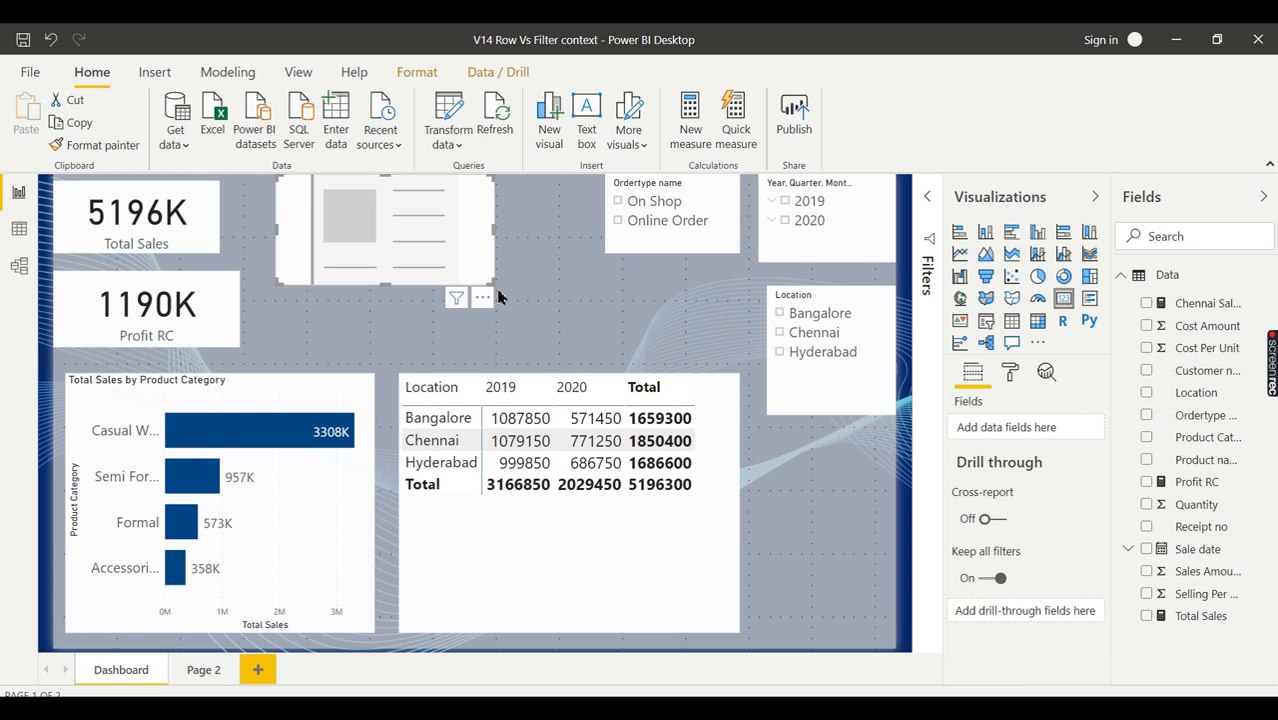
{"action": "left_click_drag", "start_coordinate": [492, 285], "coordinate": [428, 265]}
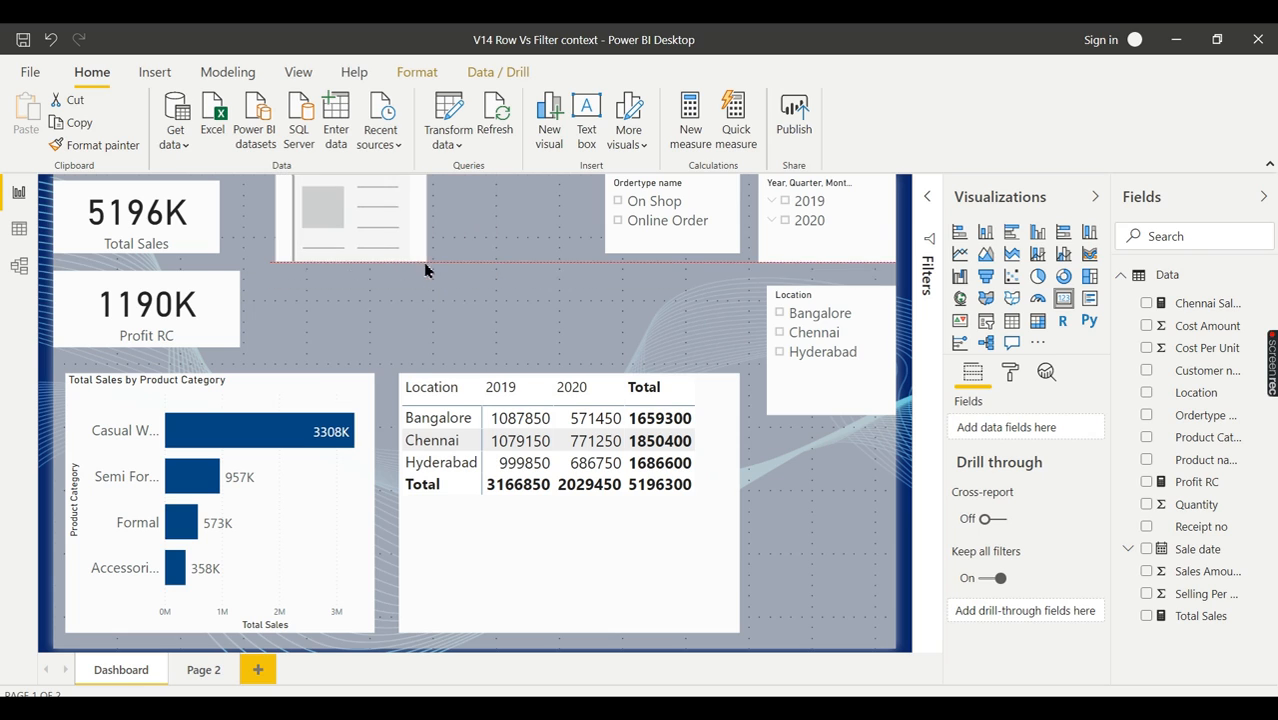
{"action": "left_click", "coordinate": [489, 304]}
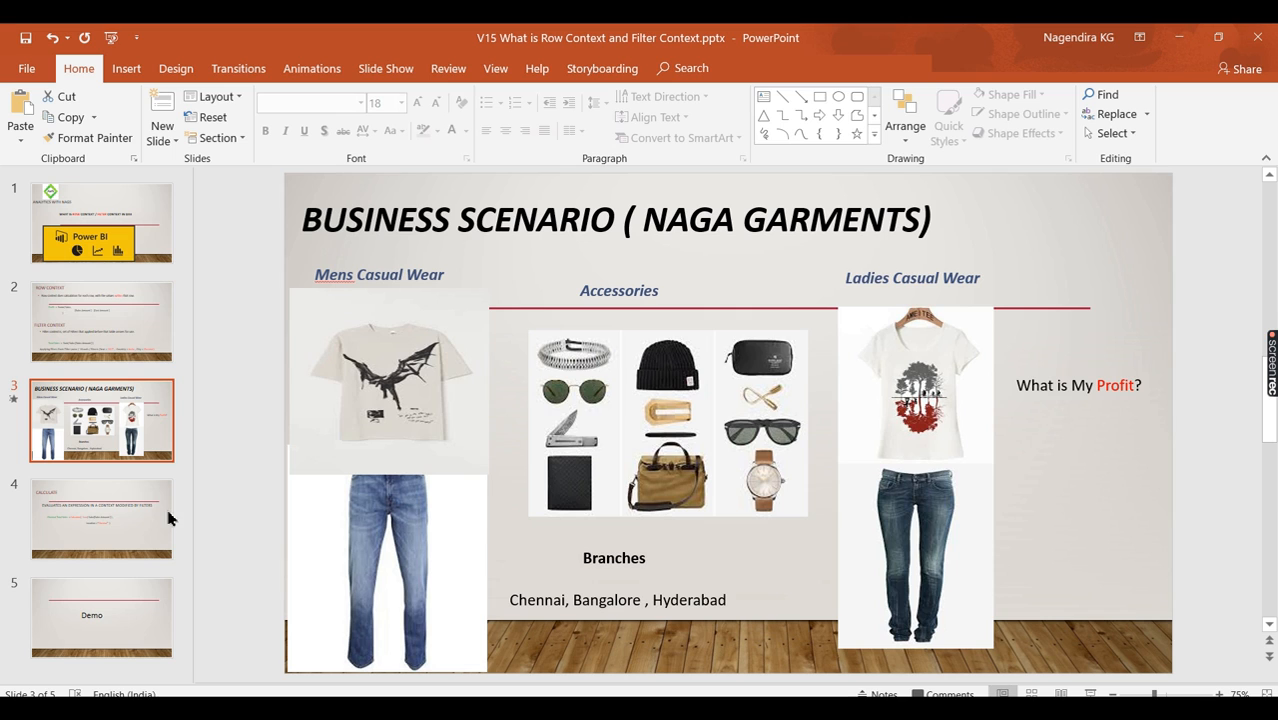
- Switch to the PowerPoint presentation and display slide 4 about the CALCULATE function
{"action": "left_click", "coordinate": [113, 514]}
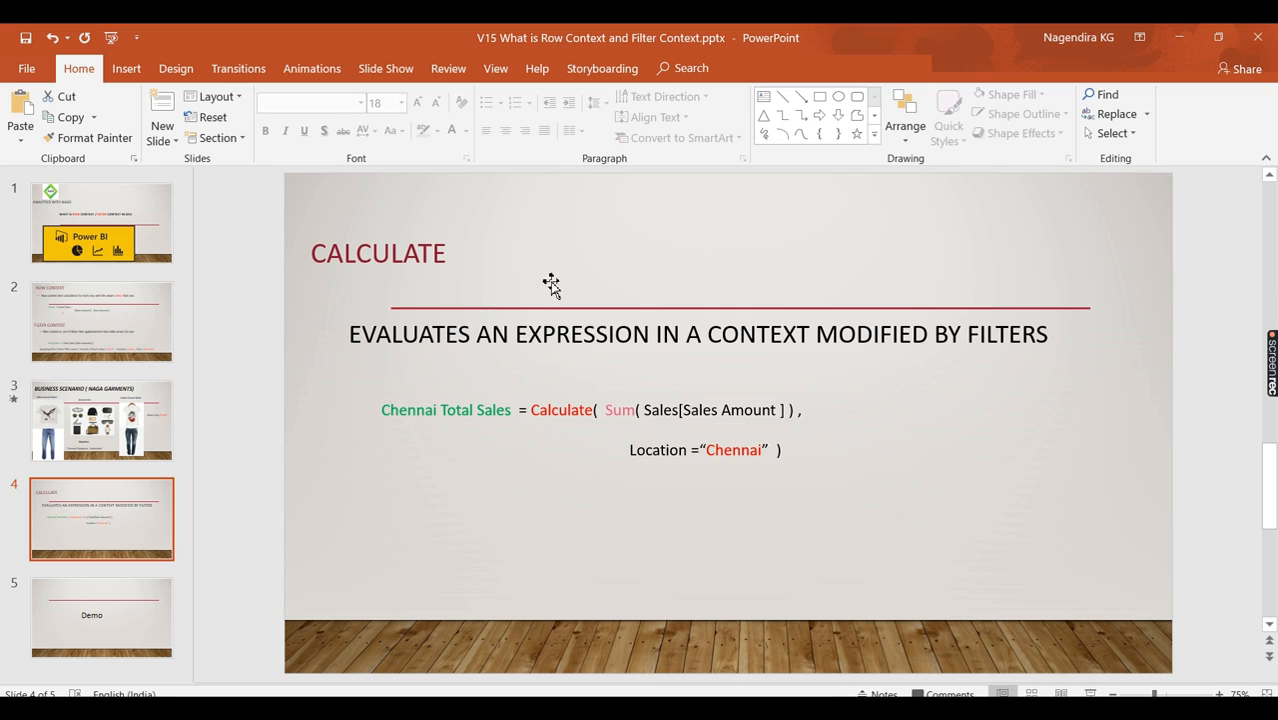